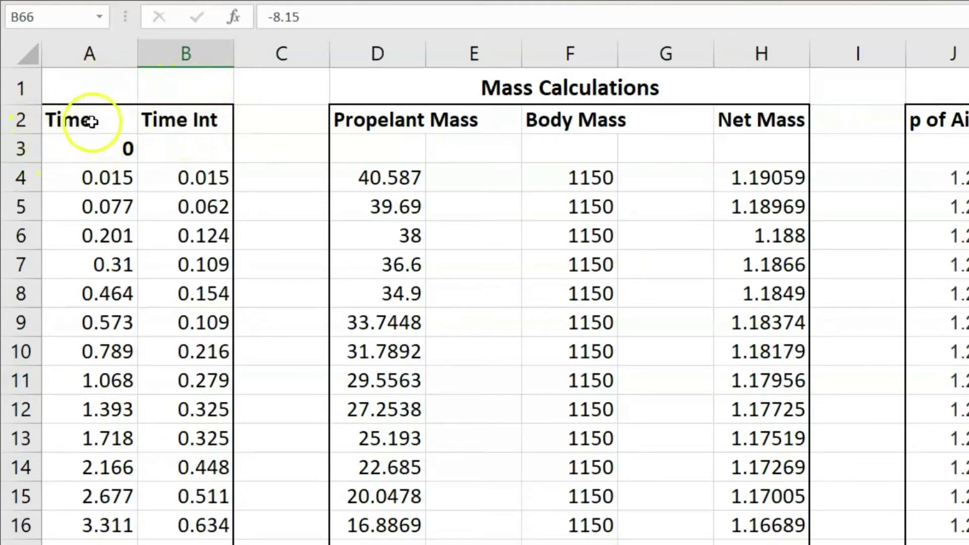
Scroll around the sheet and select the Time Int heading cells.
scroll(117, 180, down, 4)
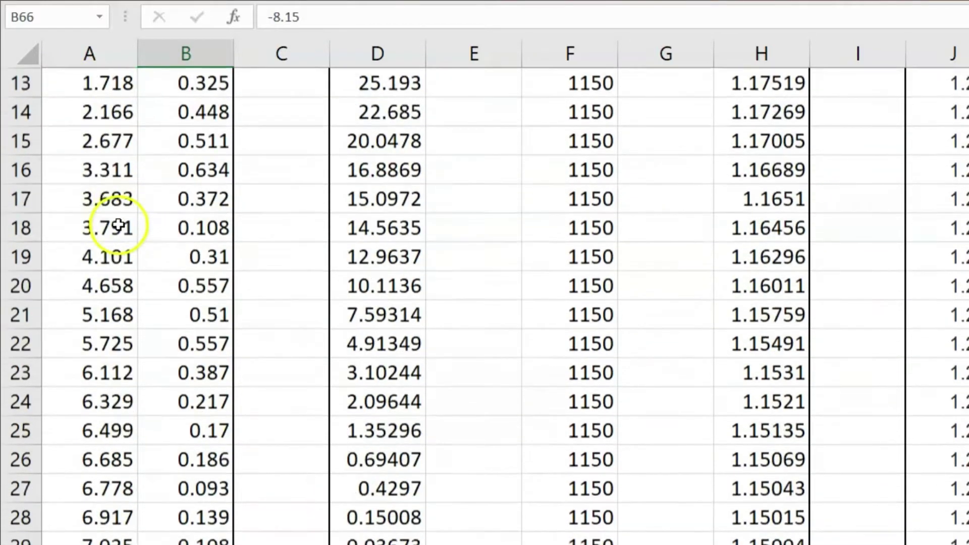
scroll(113, 281, down, 2)
scroll(192, 404, up, 1)
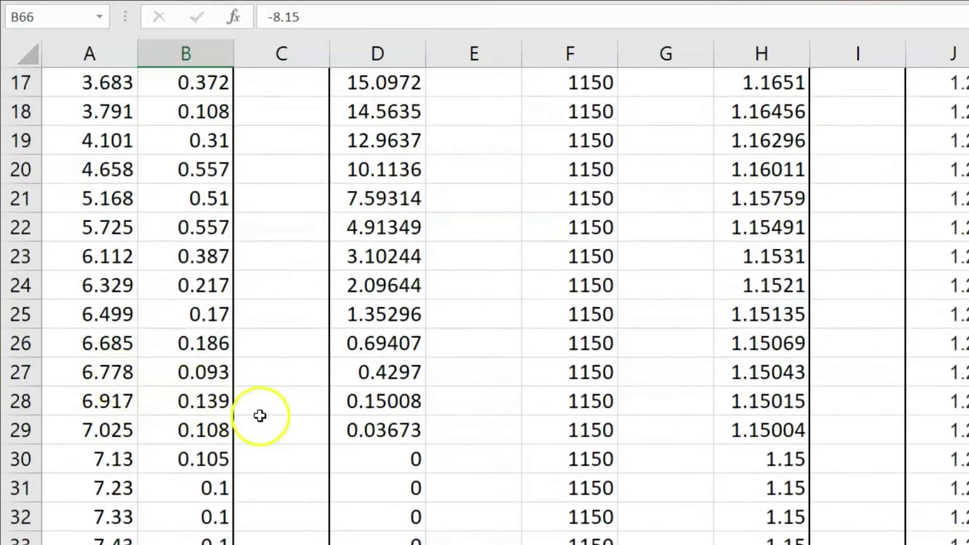
scroll(110, 374, up, 1)
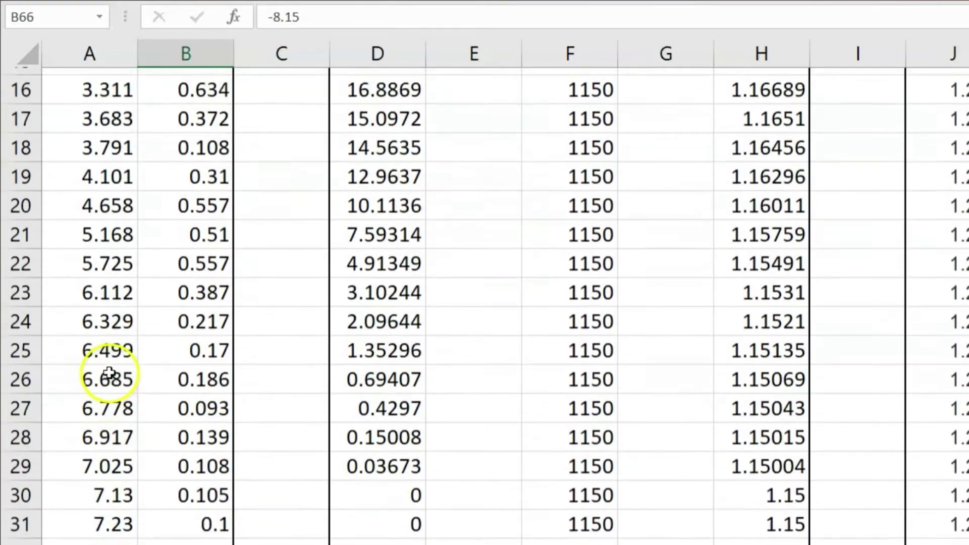
scroll(110, 374, up, 4)
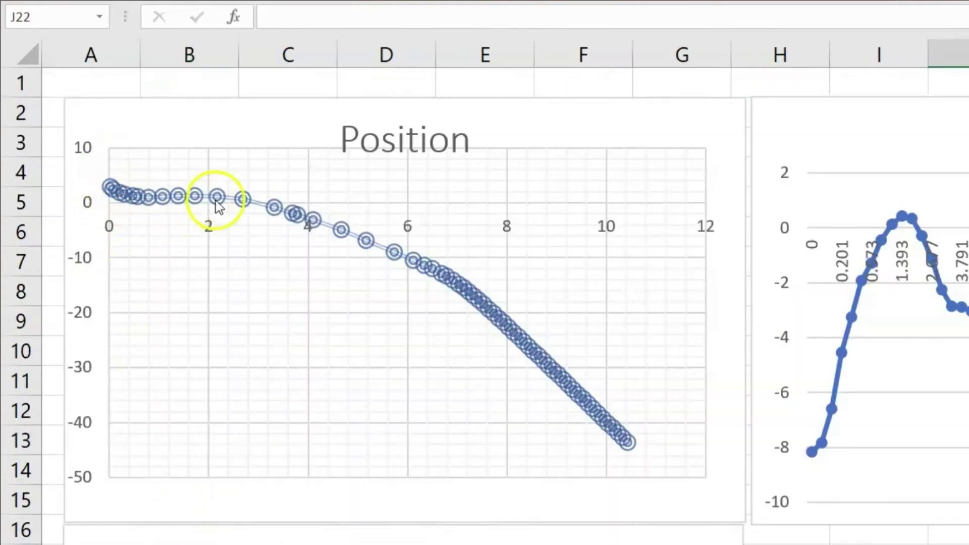
scroll(303, 424, down, 3)
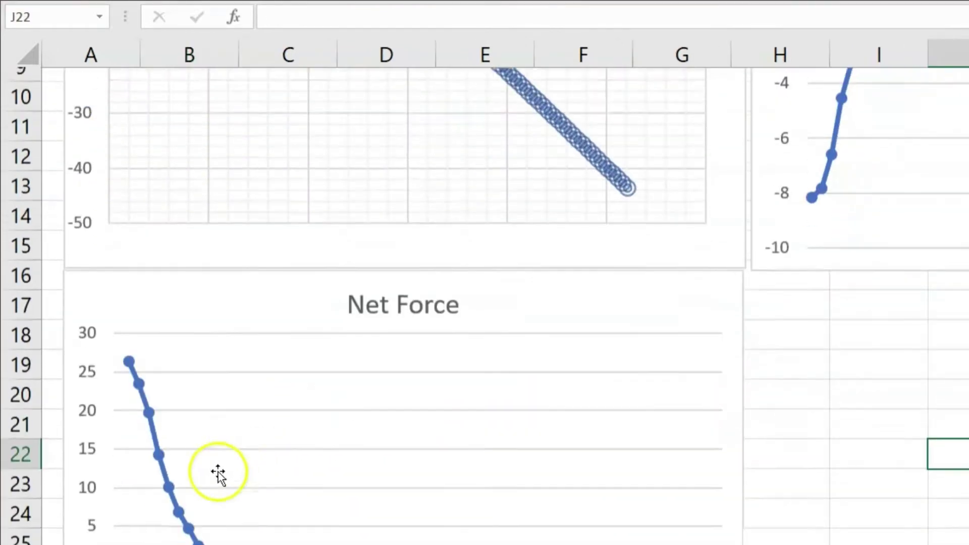
scroll(435, 359, up, 3)
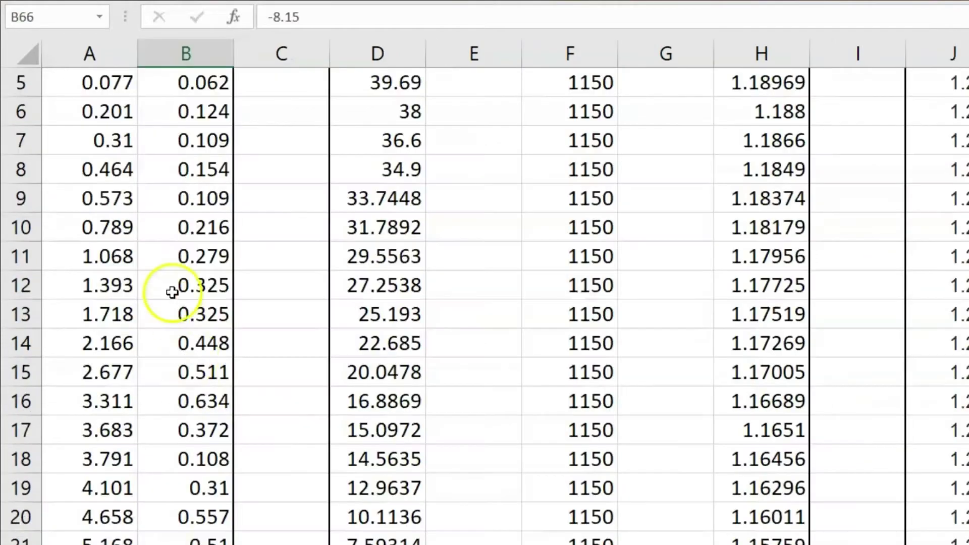
scroll(163, 232, up, 2)
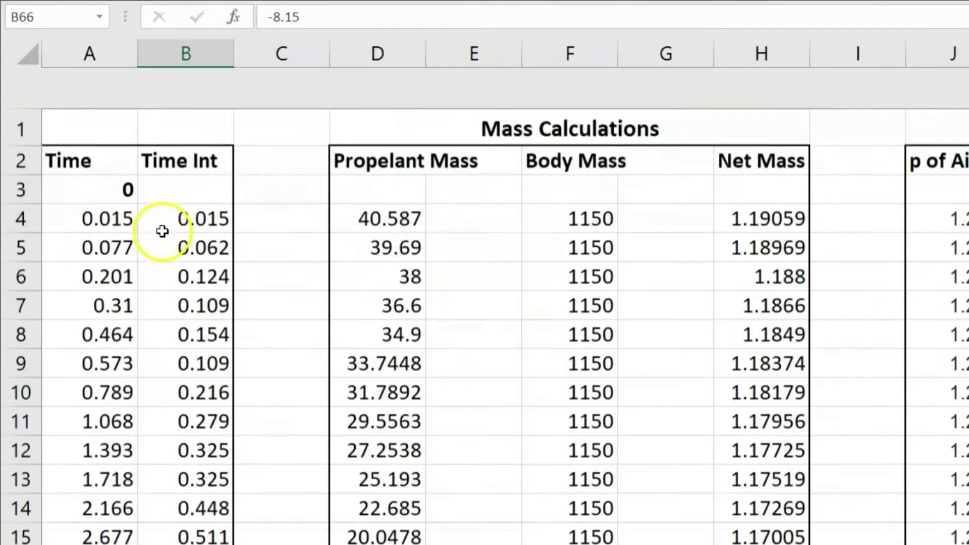
scroll(318, 214, right, 3)
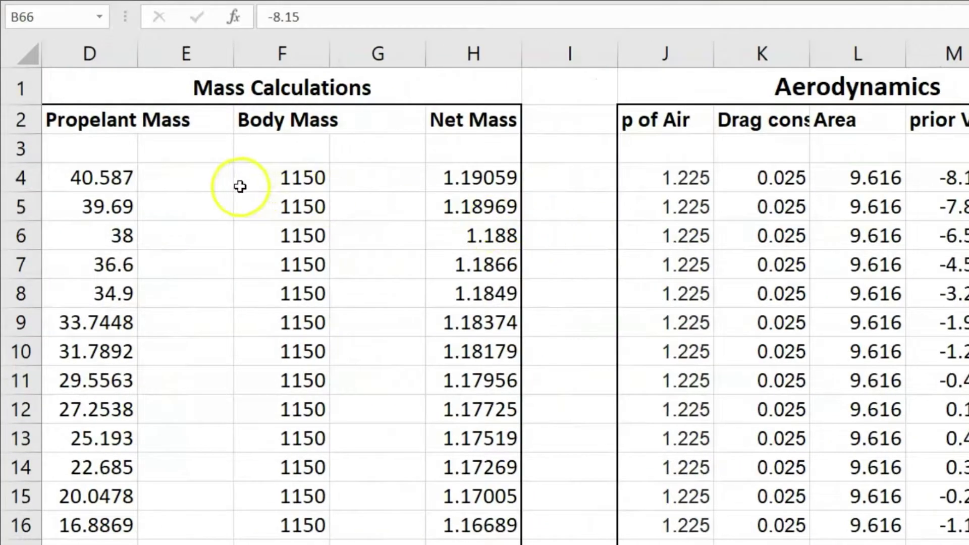
scroll(240, 184, left, 3)
scroll(237, 183, right, 1)
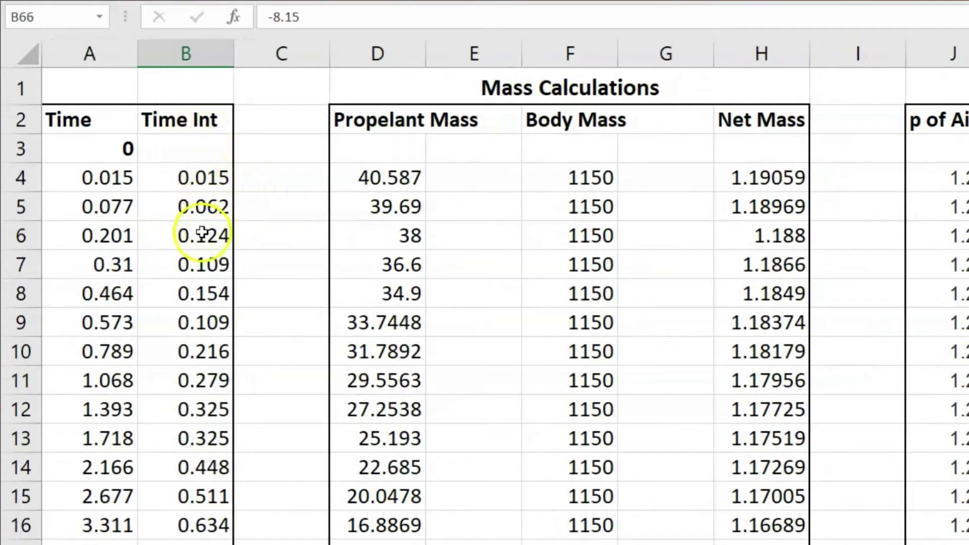
drag(150, 119, 195, 122)
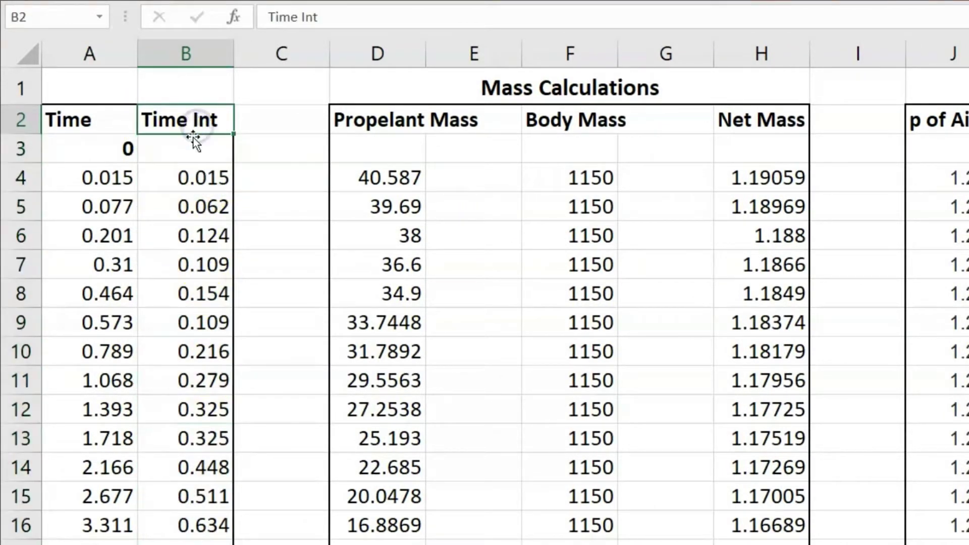
Inspect the Time Int column: 0.015 in B4 and formulas =A5-A4, =A6-A5, =A7-A6 below.
double_click(198, 182)
double_click(199, 185)
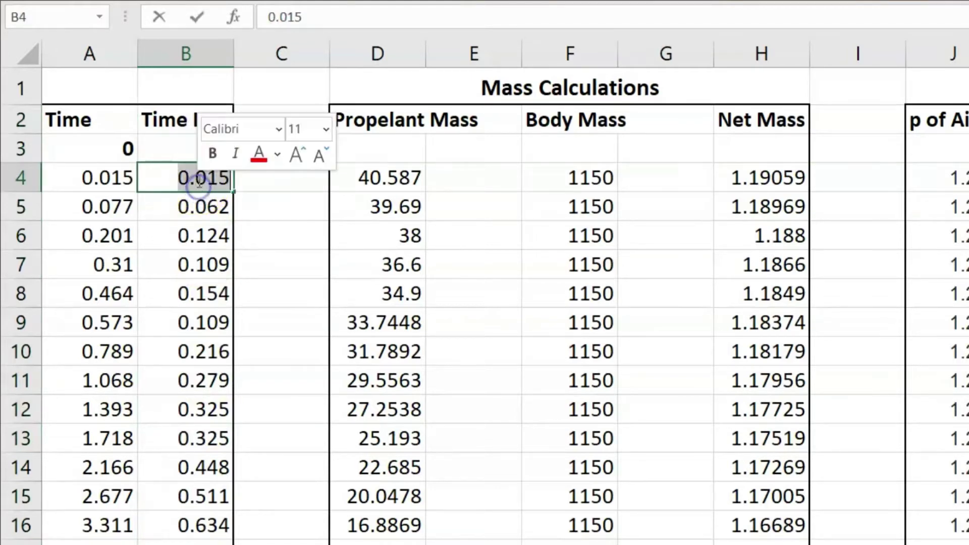
key(BackSpace)
double_click(190, 207)
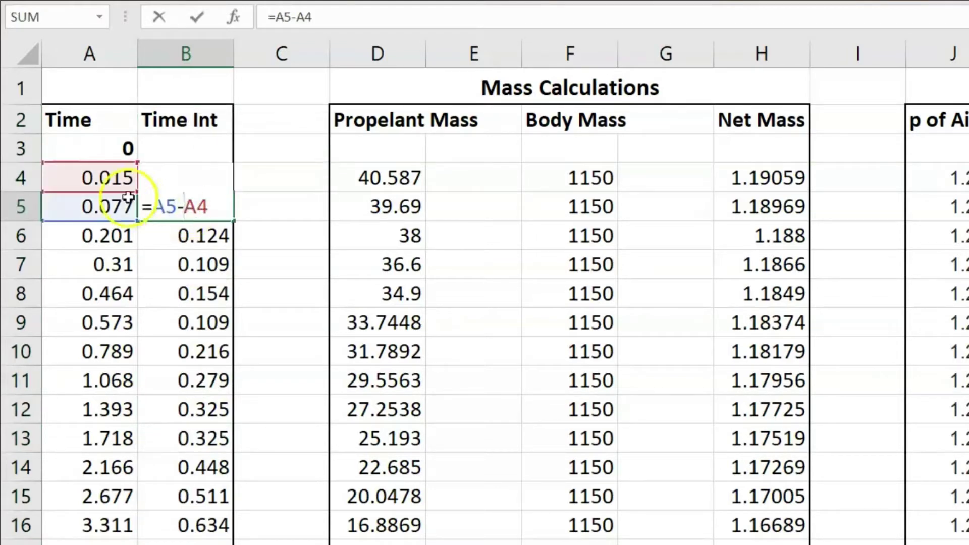
key(Escape)
double_click(199, 237)
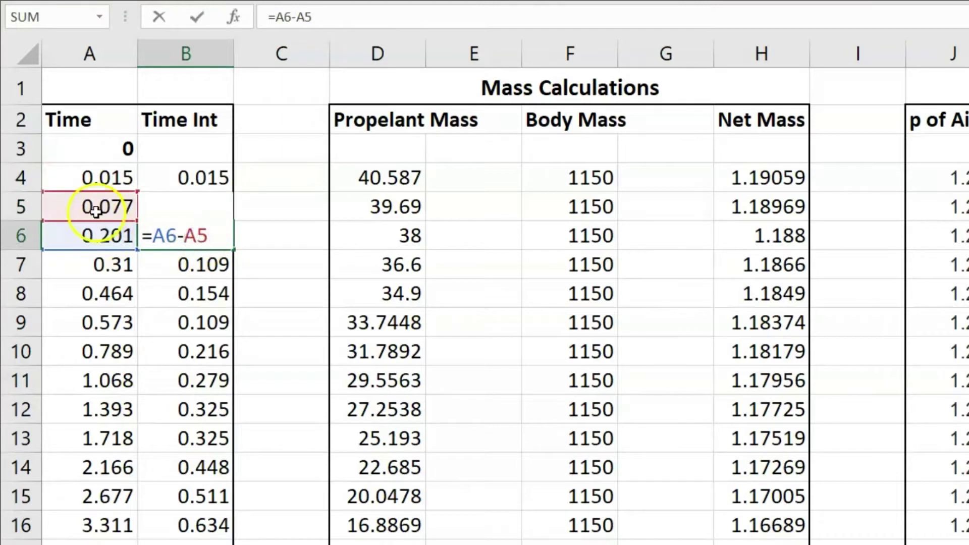
key(Escape)
double_click(190, 268)
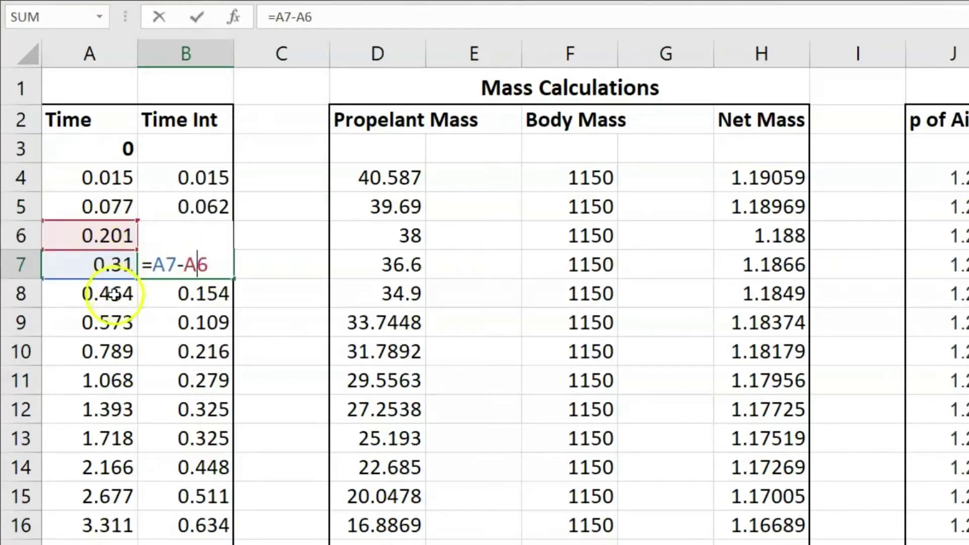
mouse_move(109, 263)
mouse_down()
mouse_move(115, 242)
mouse_move(111, 260)
mouse_up()
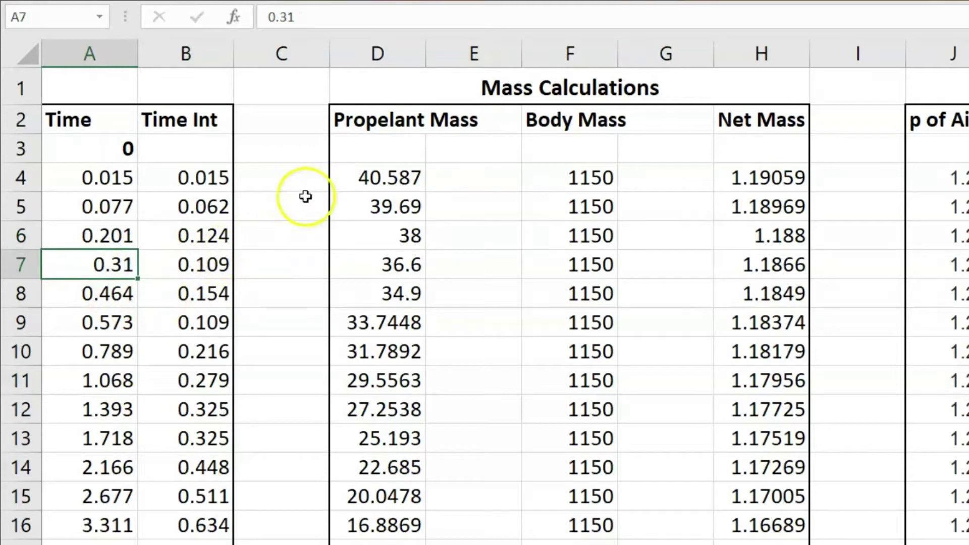
Enter the label BIG in C6 and DATA in C7.
click(260, 234)
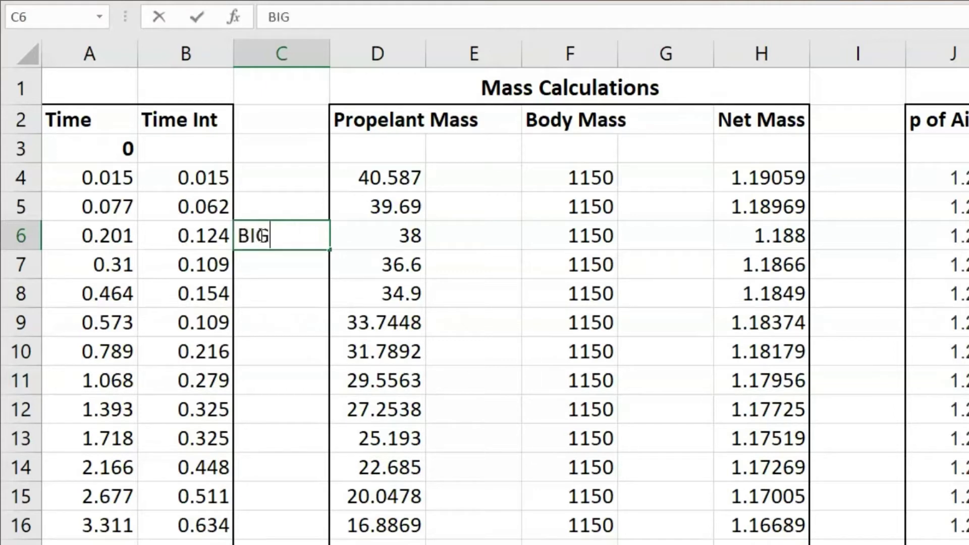
key(Return)
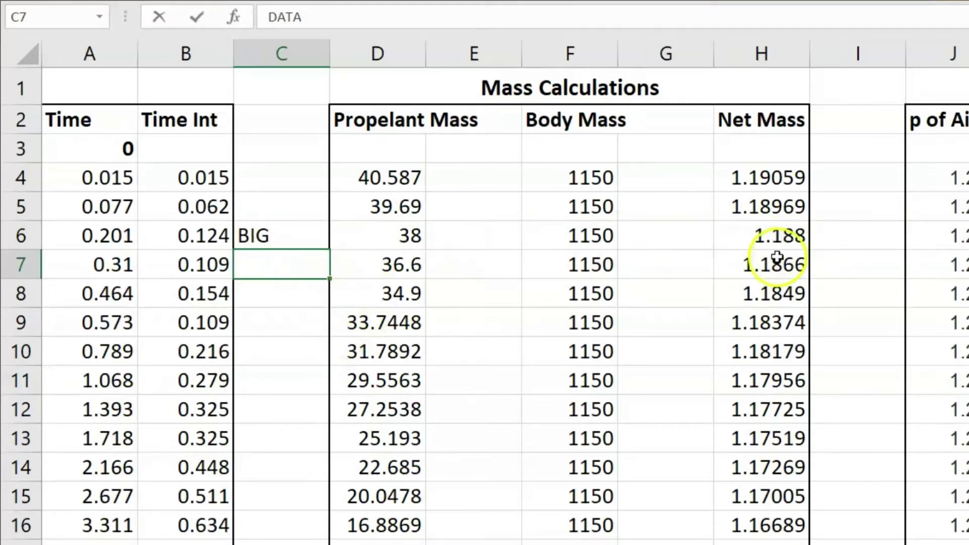
scroll(591, 336, right, 1)
scroll(591, 336, right, 2)
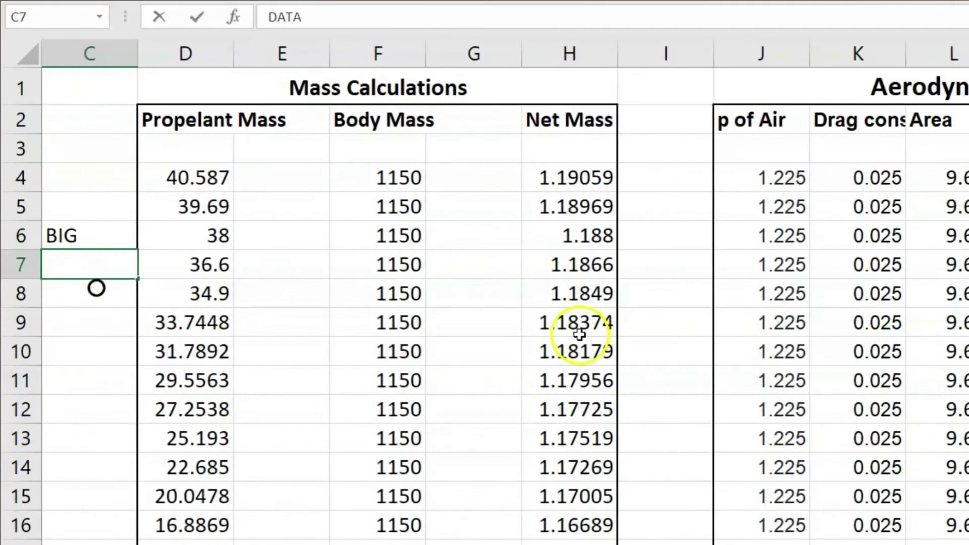
scroll(573, 333, right, 1)
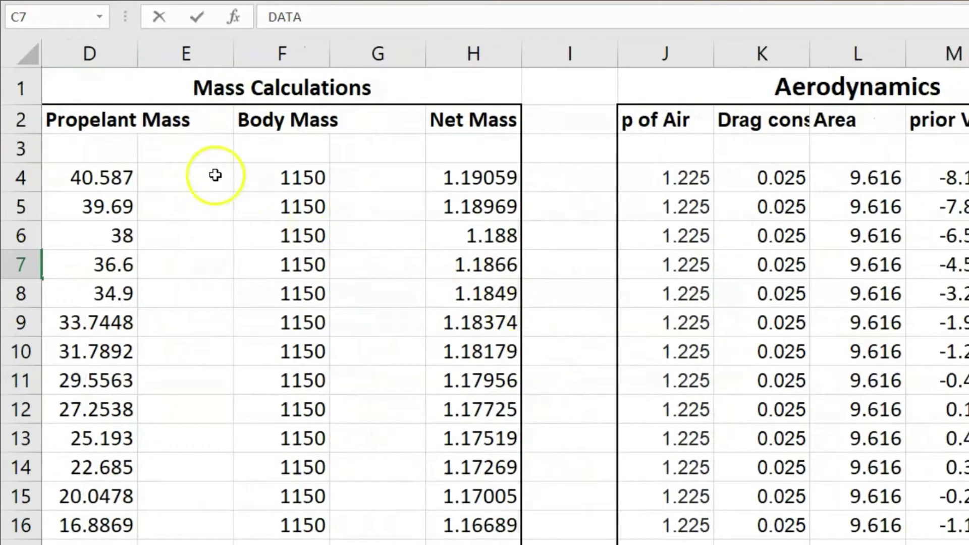
scroll(210, 93, left, 1)
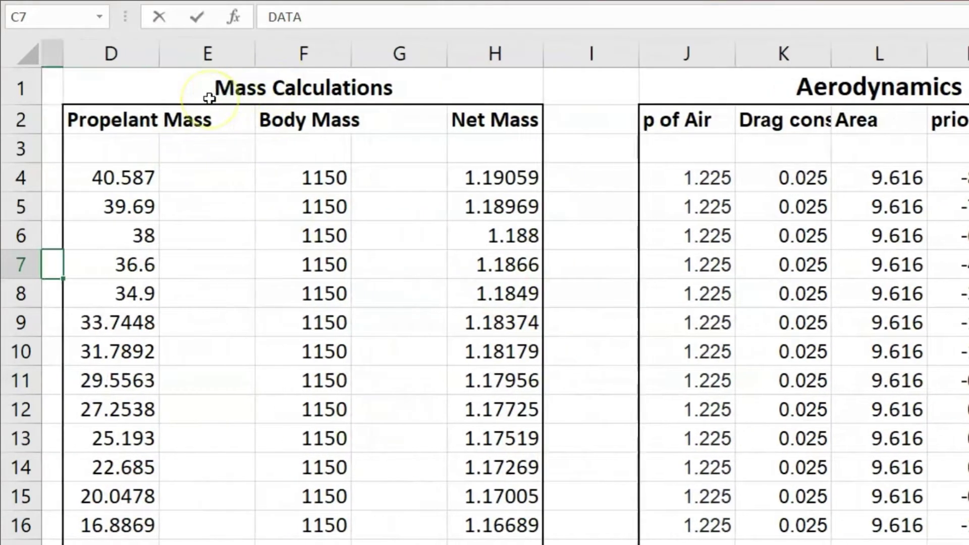
scroll(210, 93, right, 1)
scroll(210, 98, left, 1)
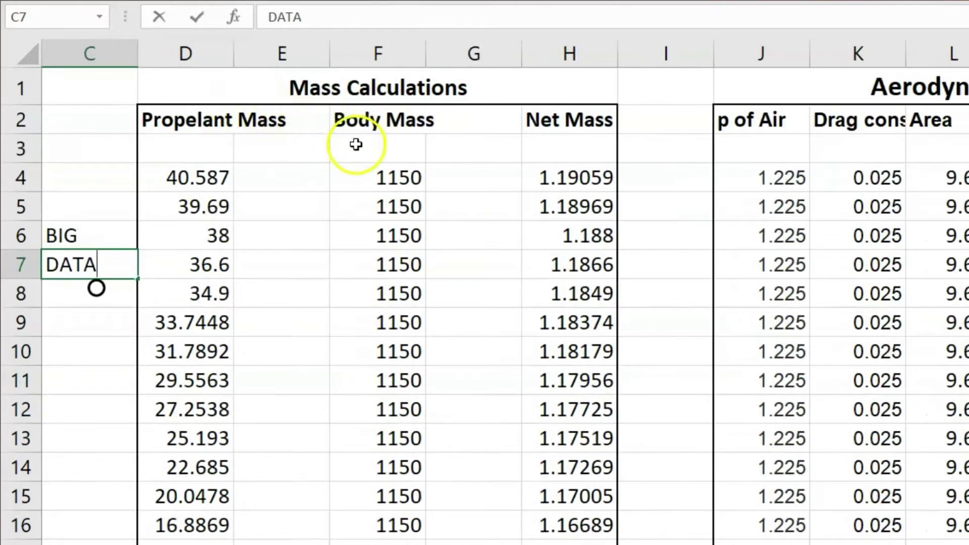
click(183, 182)
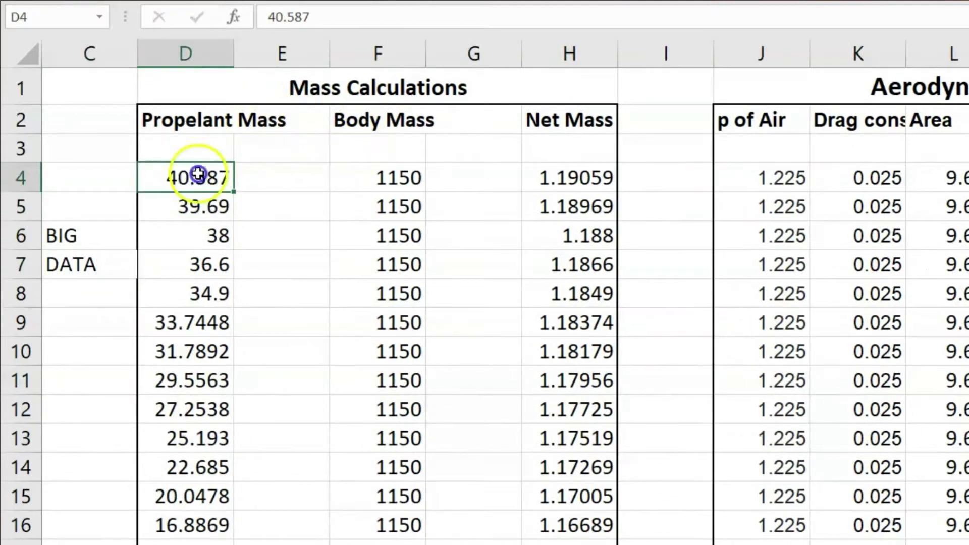
scroll(204, 225, down, 4)
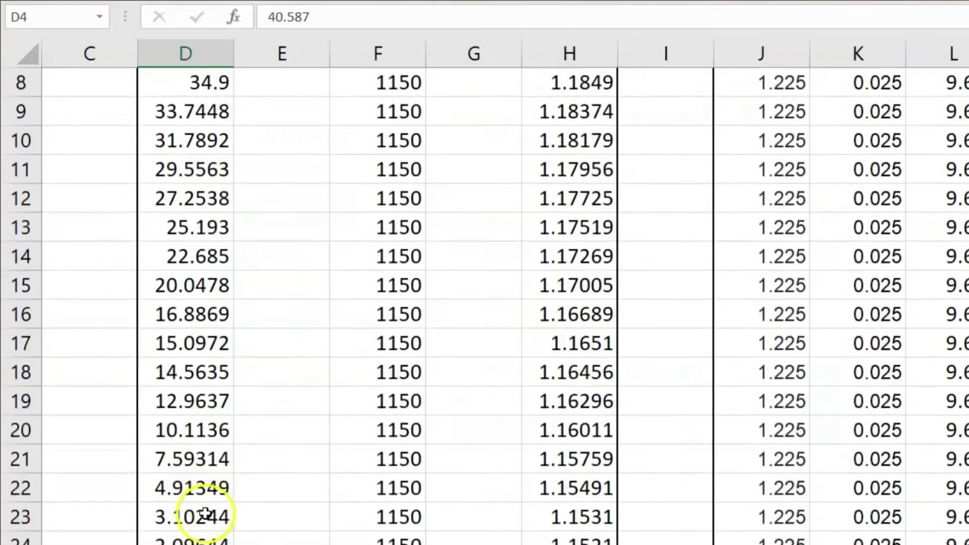
click(186, 541)
scroll(433, 401, right, 4)
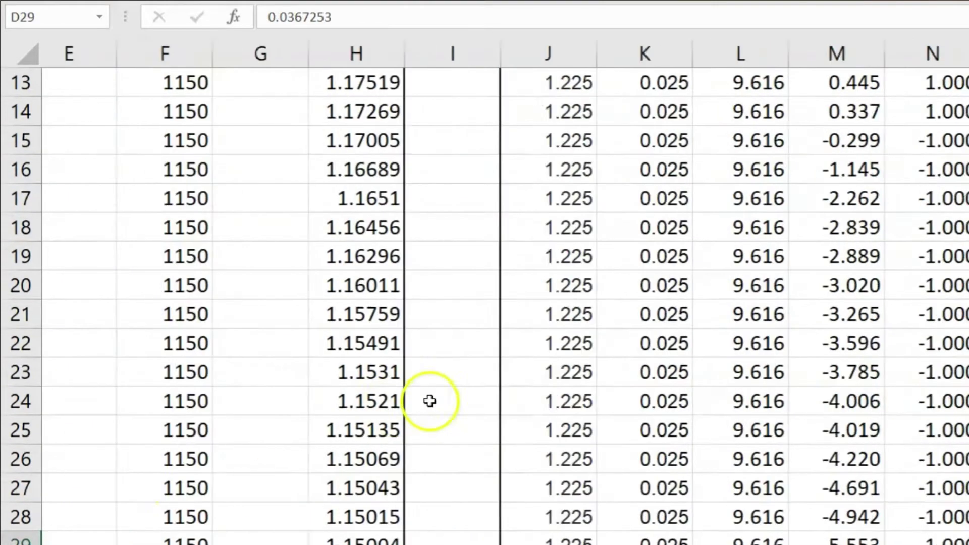
scroll(498, 277, up, 4)
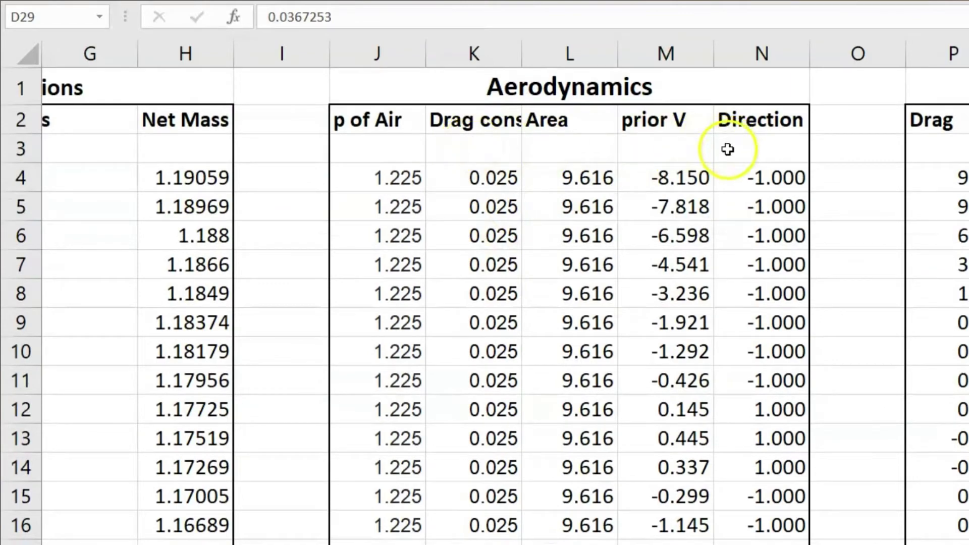
scroll(308, 171, left, 1)
scroll(308, 172, left, 3)
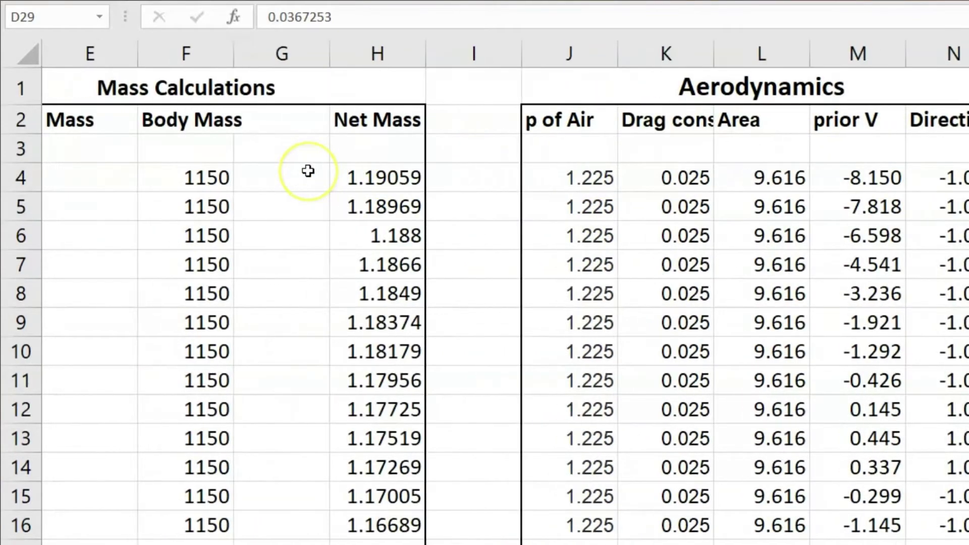
drag(192, 193, 217, 544)
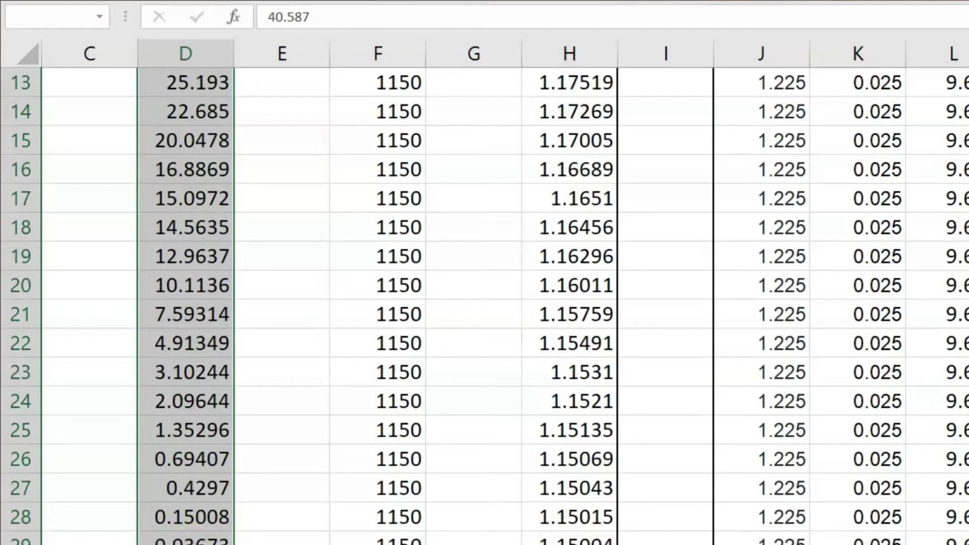
scroll(206, 532, up, 4)
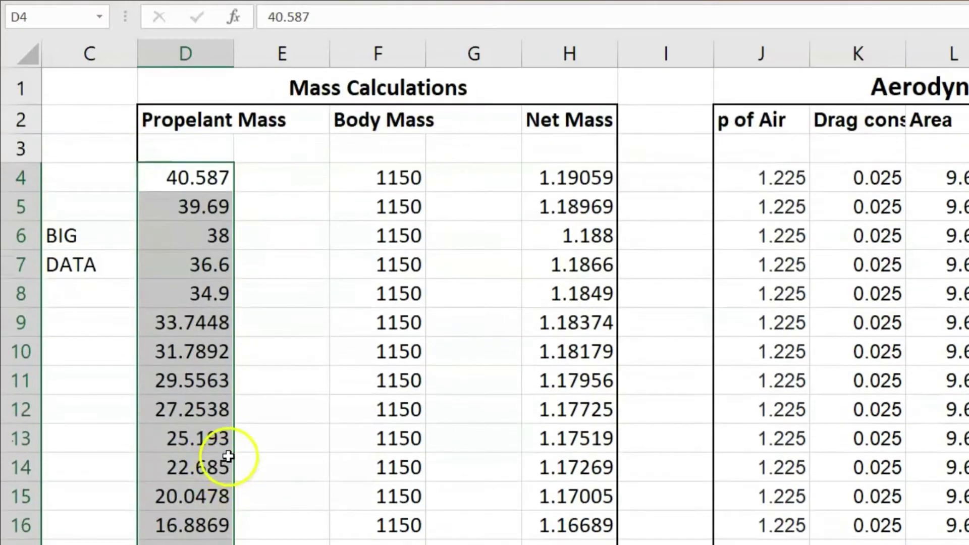
click(299, 218)
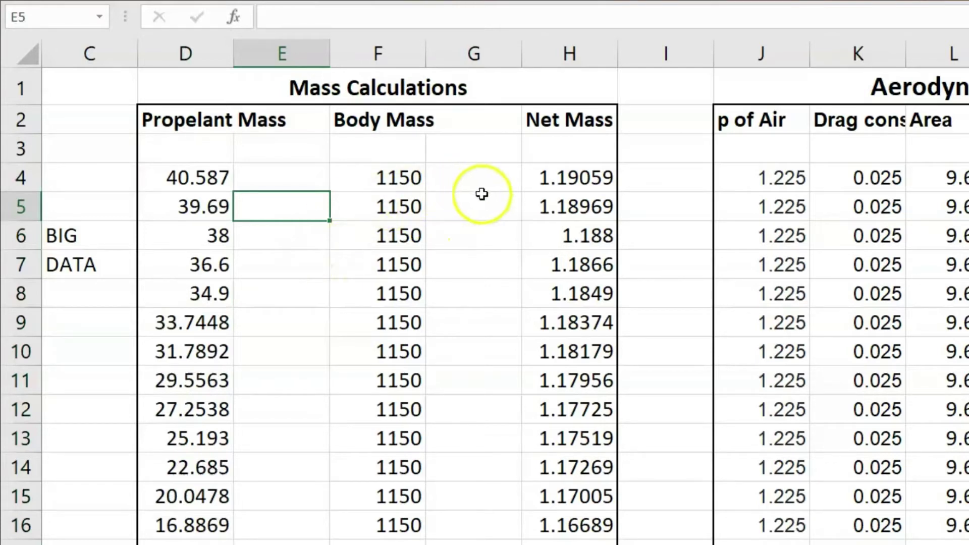
mouse_move(411, 180)
mouse_down()
mouse_move(389, 218)
mouse_move(394, 180)
mouse_up()
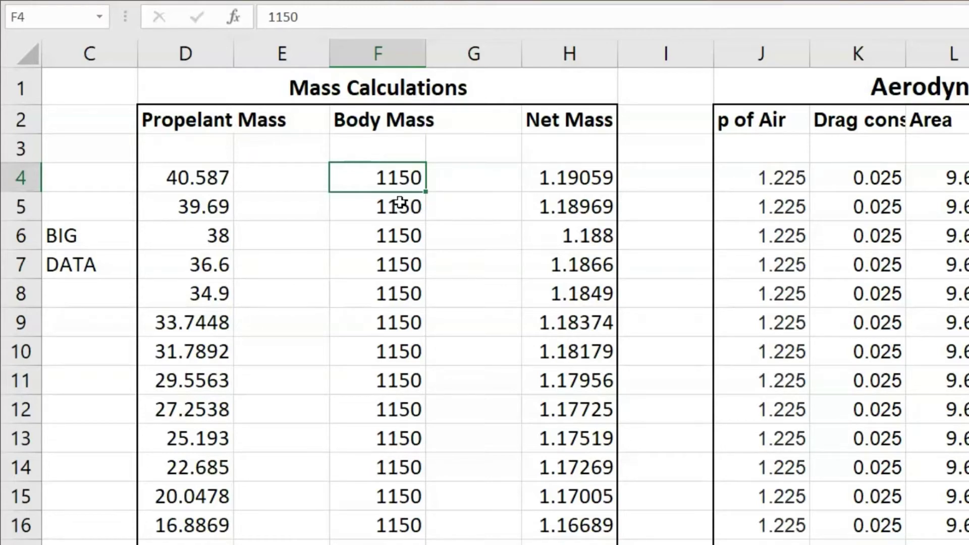
scroll(499, 212, right, 3)
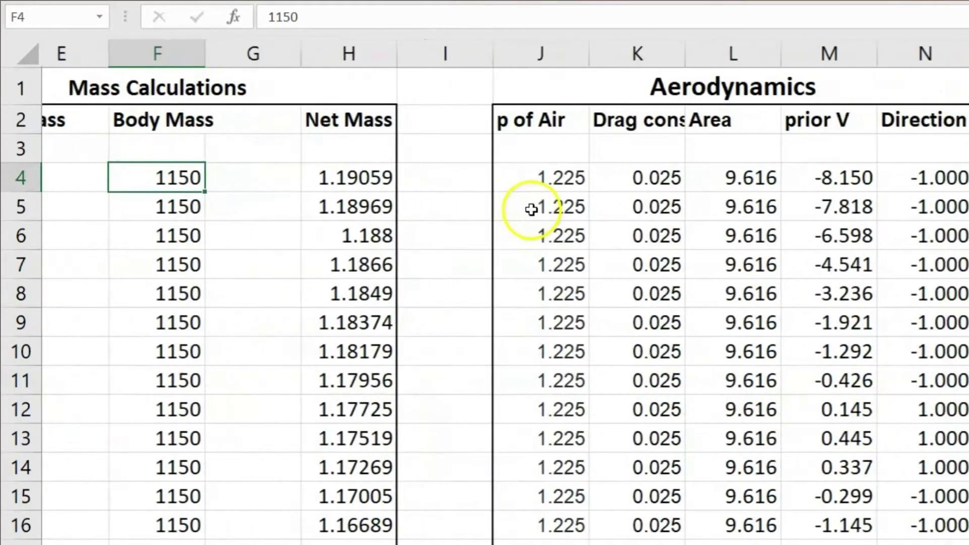
scroll(535, 207, right, 5)
scroll(531, 222, left, 3)
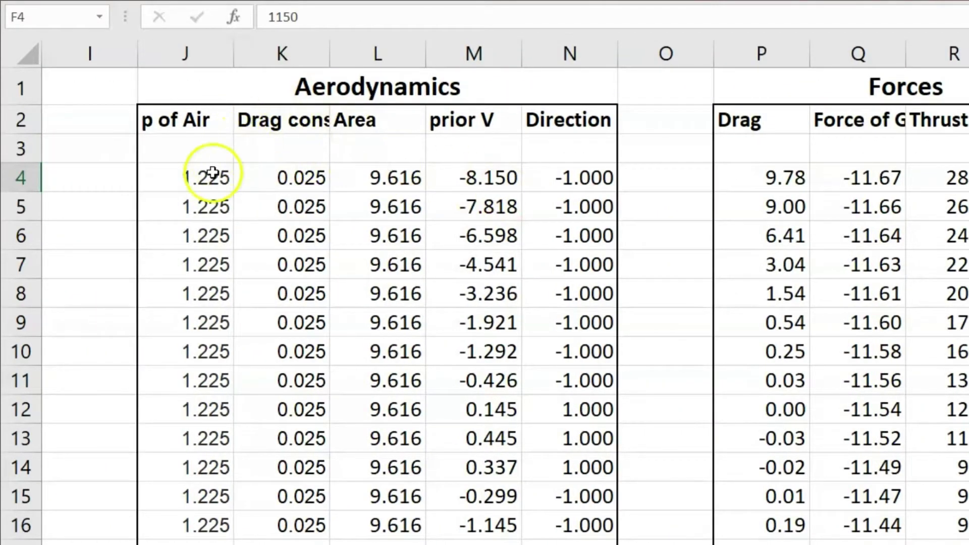
mouse_move(212, 173)
mouse_down()
mouse_move(190, 264)
mouse_move(182, 519)
mouse_move(202, 184)
mouse_up()
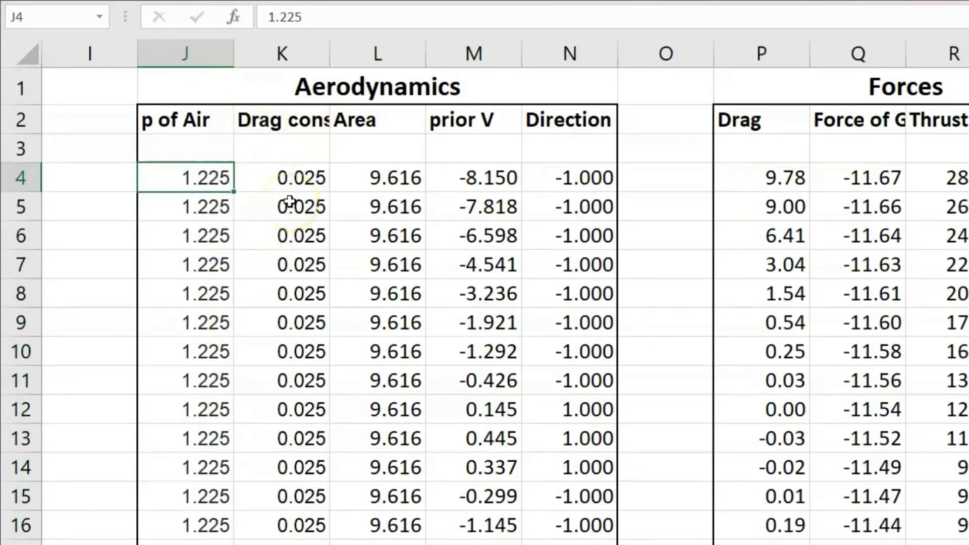
Enter 'const' in J3, K3 and L3, then select the drag constant values from K4.
click(199, 158)
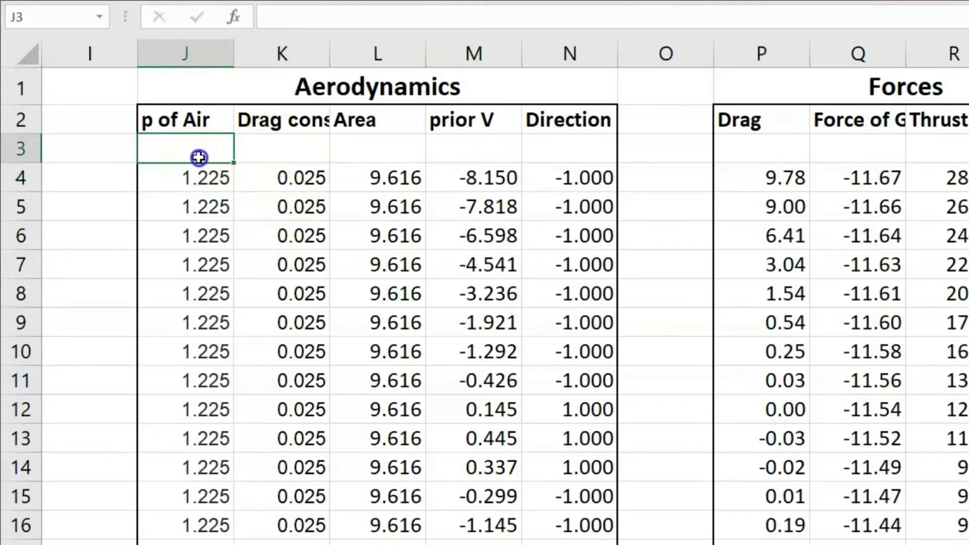
double_click(197, 150)
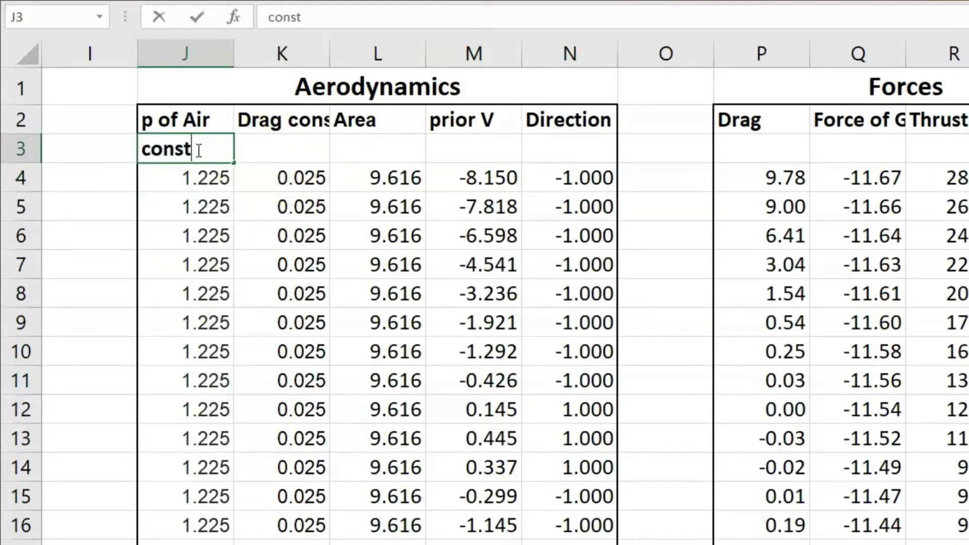
click(287, 158)
double_click(287, 158)
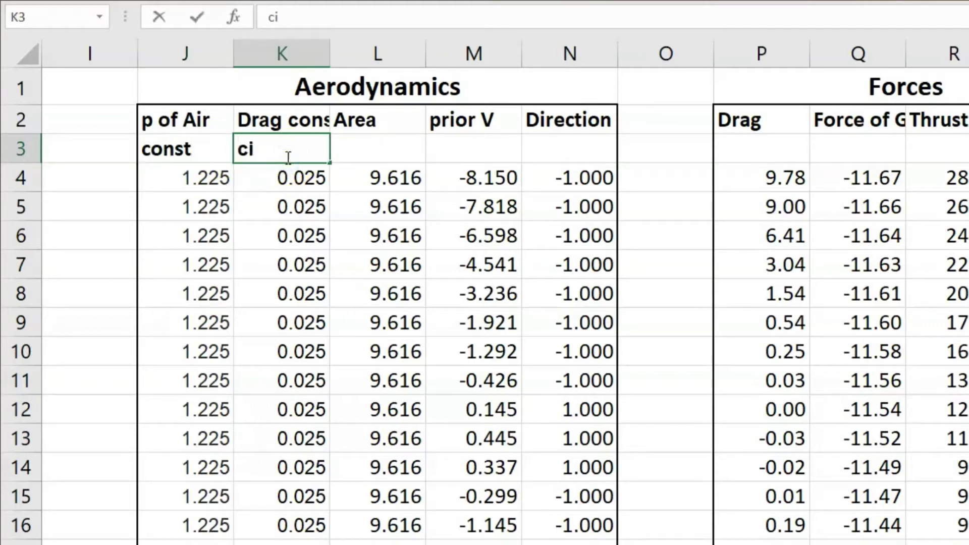
text(const)
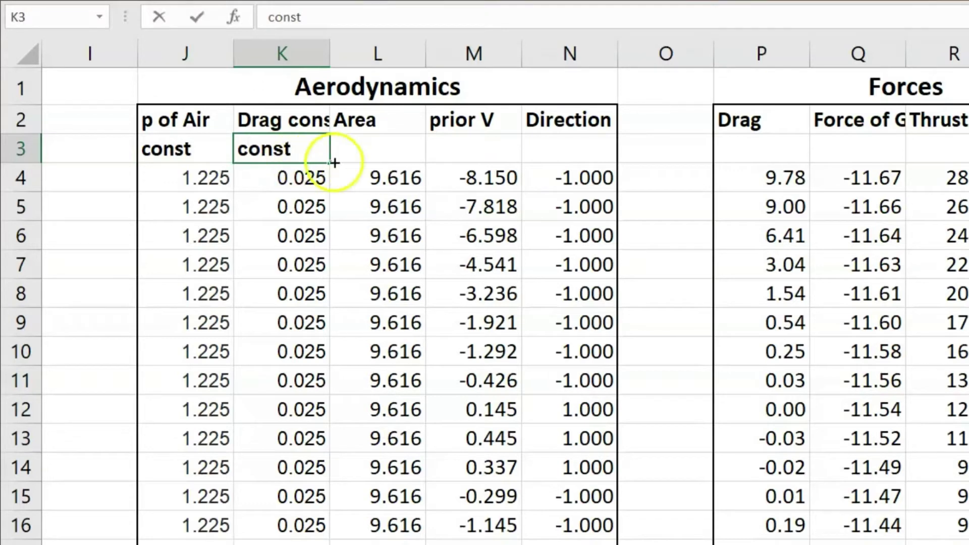
click(377, 145)
text(const)
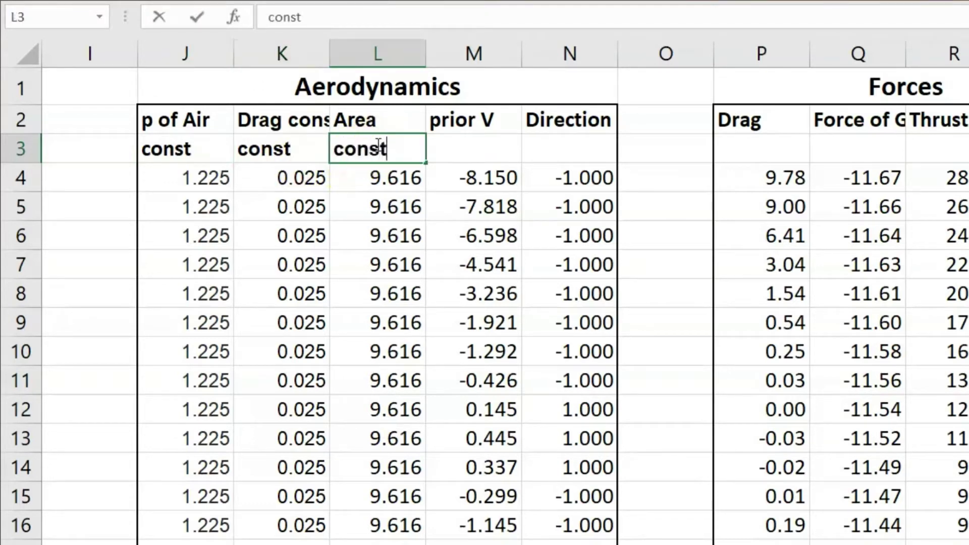
click(485, 153)
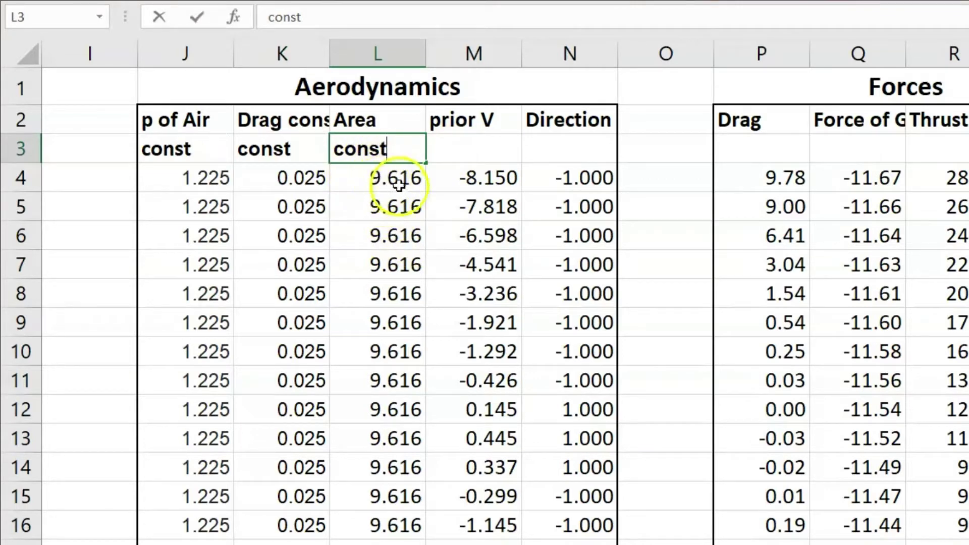
click(368, 177)
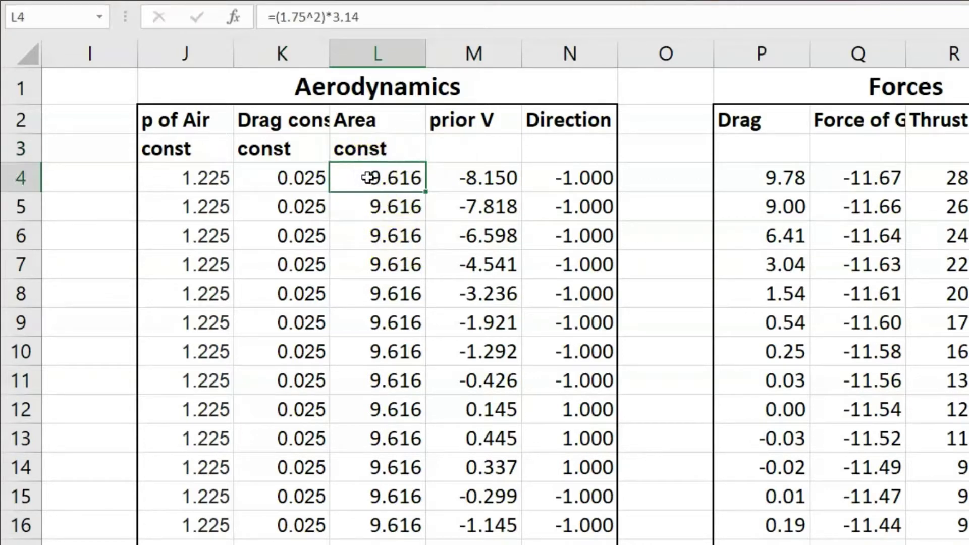
drag(253, 189, 292, 185)
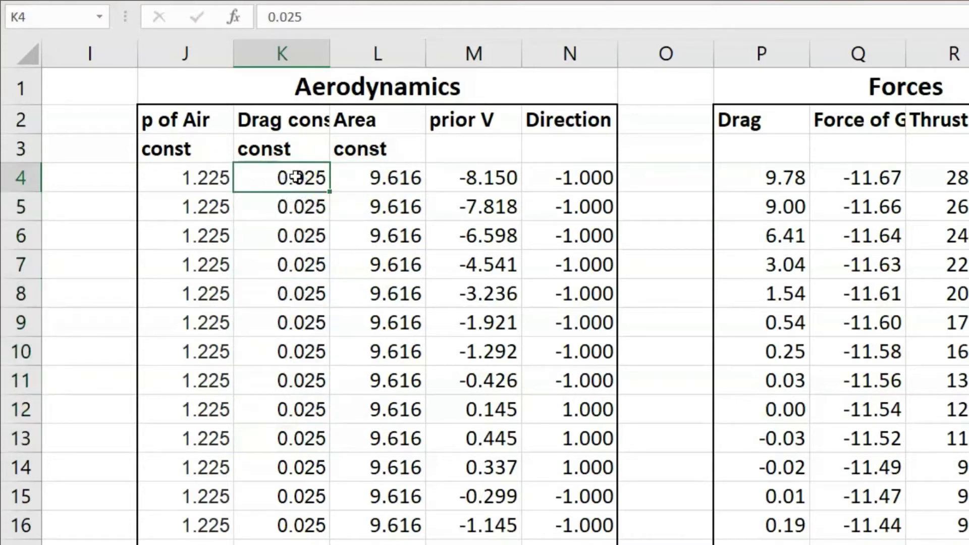
click(301, 179)
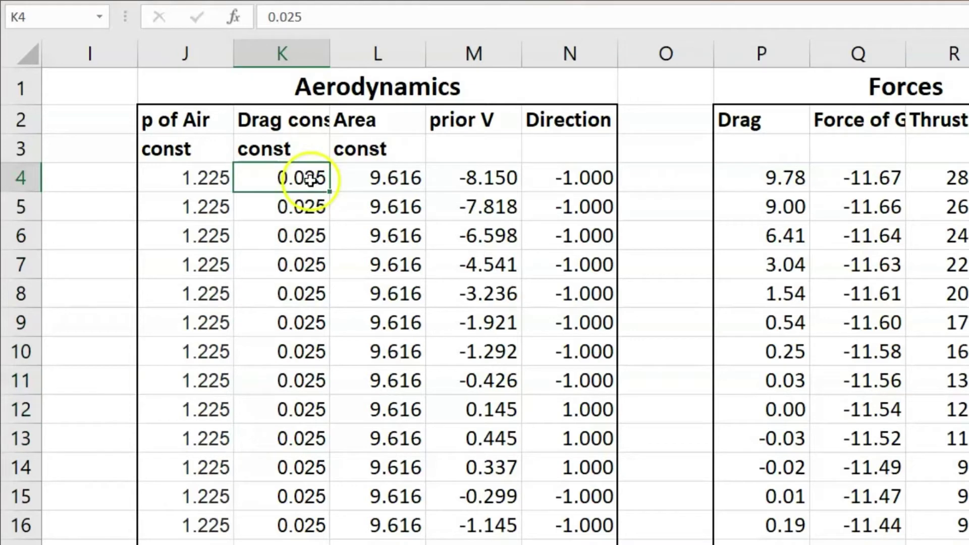
double_click(309, 179)
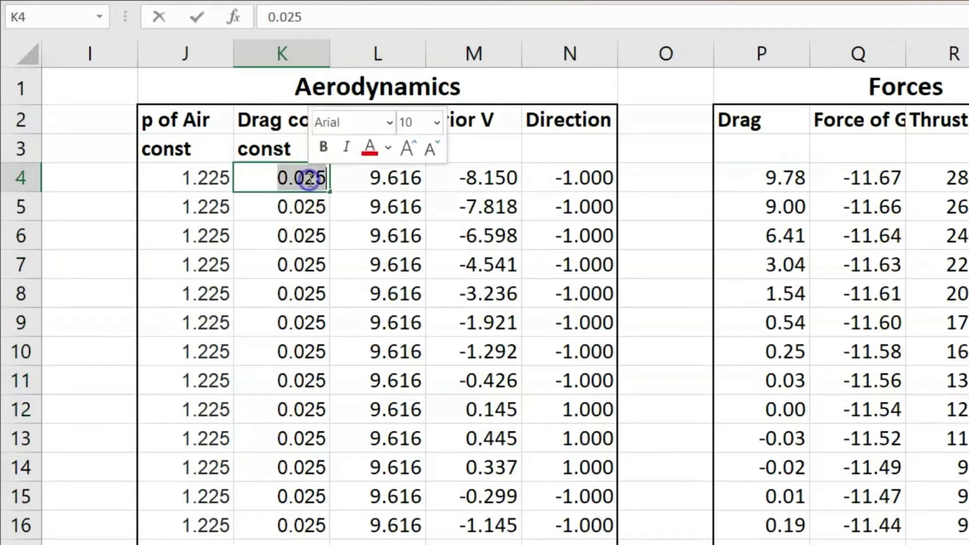
text(.5)
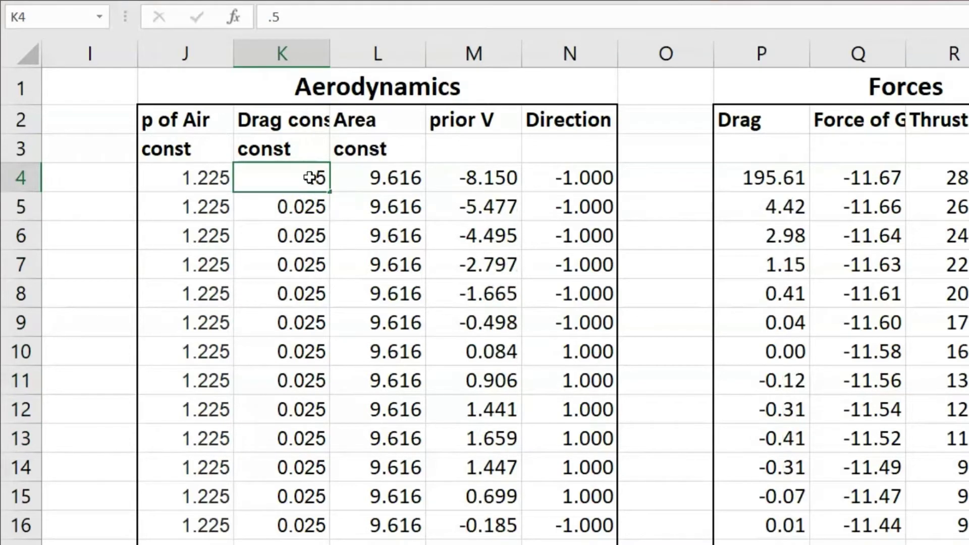
key(Return)
click(303, 179)
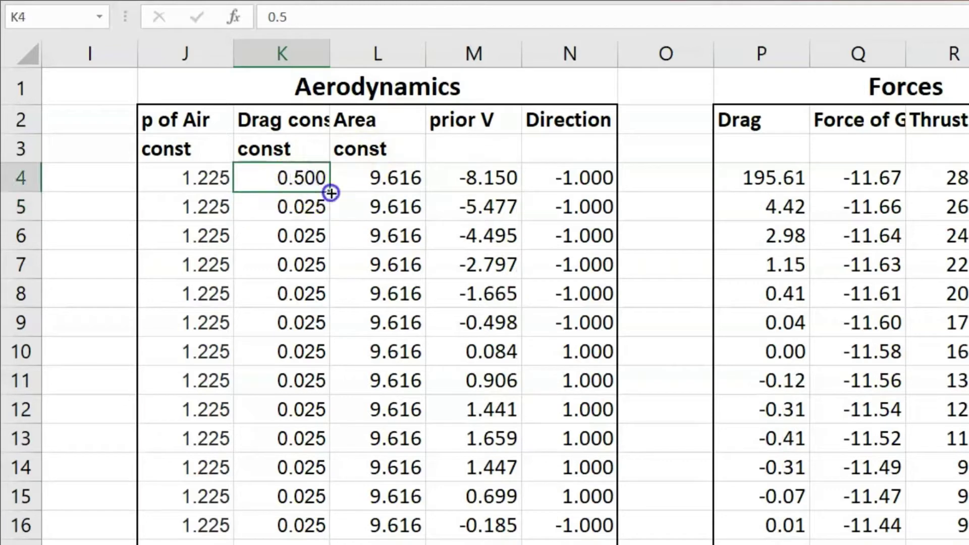
drag(331, 193, 332, 541)
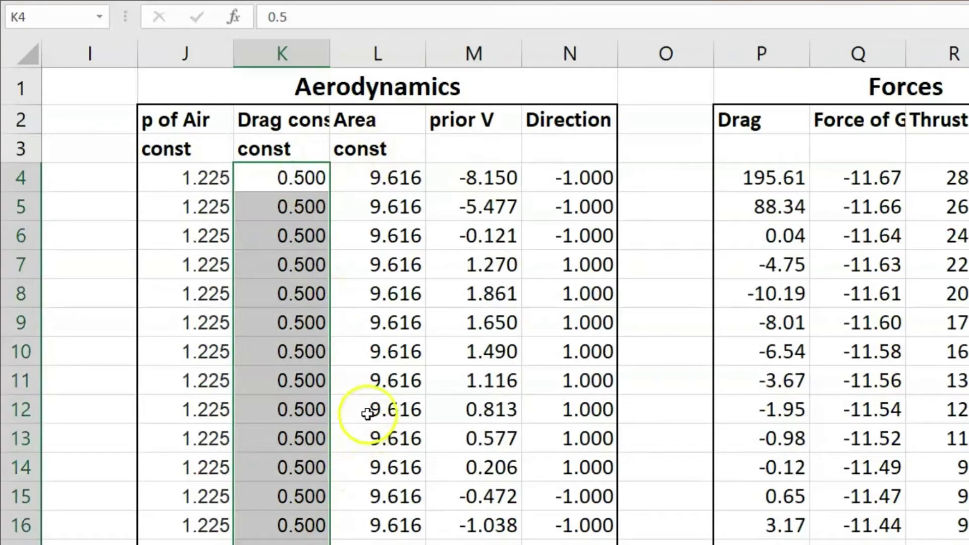
key(ctrl+z)
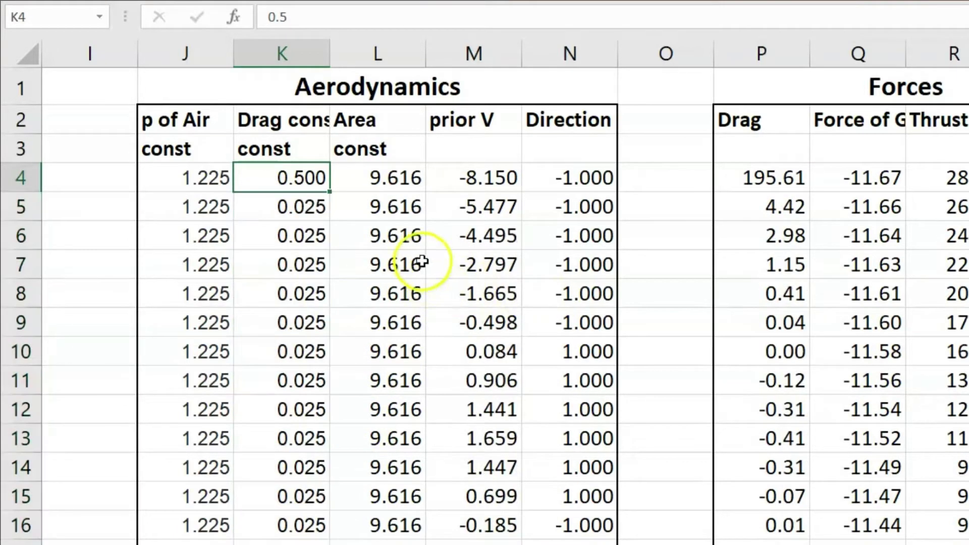
key(ctrl+z)
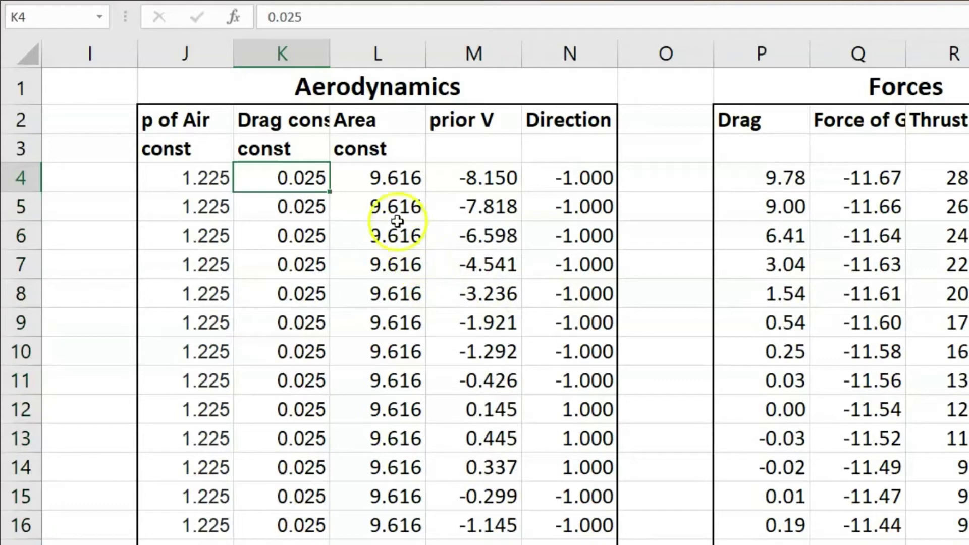
click(368, 151)
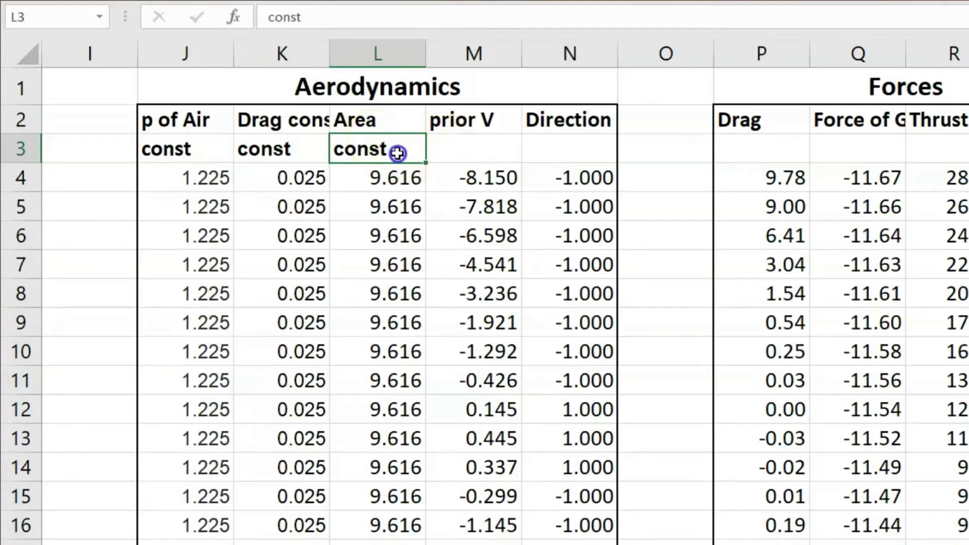
Clear the L3 label and keep L4's Area formula =(1.75^2)*3.14, giving 9.616.
double_click(374, 149)
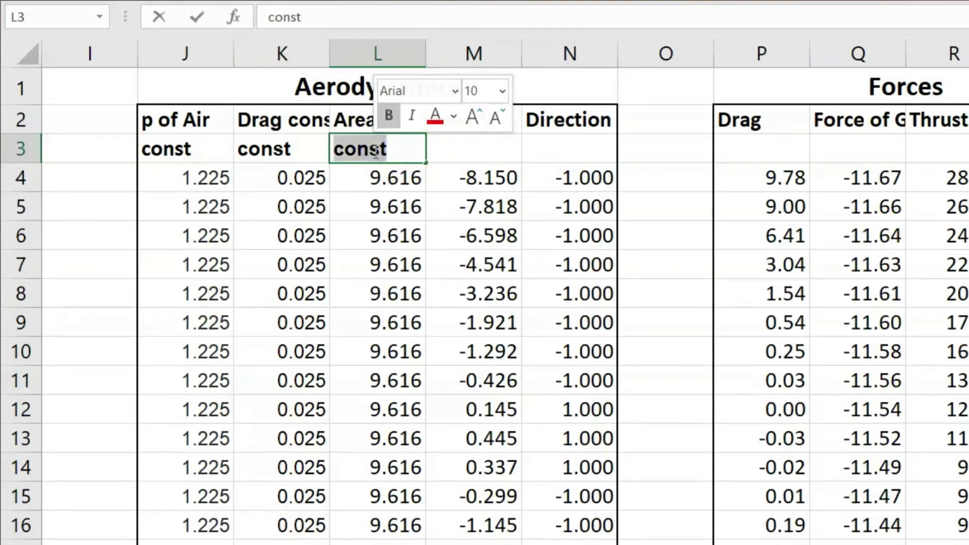
key(BackSpace)
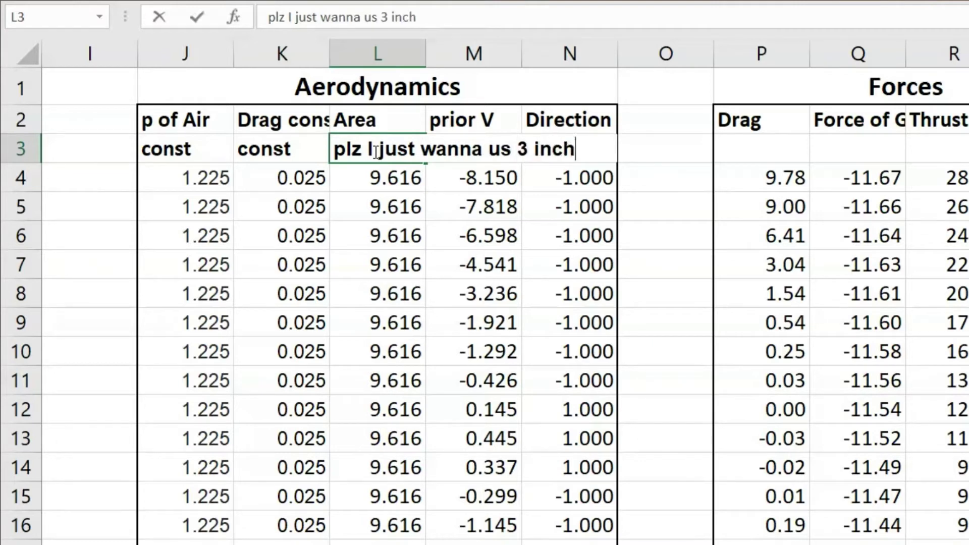
key(BackSpace)
key(BackSpace)
key(BackSpace)
key(BackSpace)
key(BackSpace)
key(BackSpace)
key(BackSpace)
key(BackSpace)
key(BackSpace)
key(BackSpace)
key(BackSpace)
key(BackSpace)
key(BackSpace)
key(BackSpace)
key(BackSpace)
key(BackSpace)
key(BackSpace)
key(BackSpace)
key(BackSpace)
key(BackSpace)
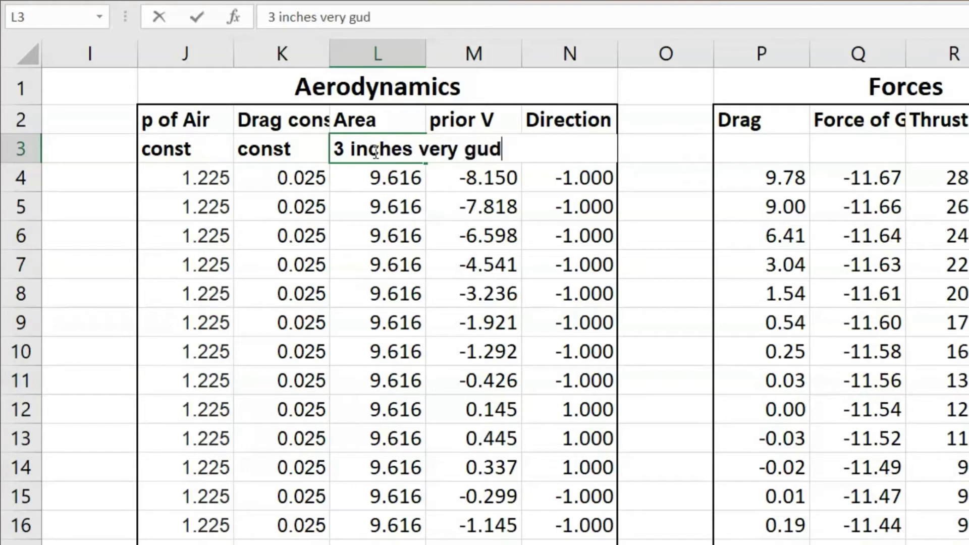
key(BackSpace)
key(BackSpace)
key(BackSpace)
key(BackSpace)
key(BackSpace)
key(BackSpace)
key(BackSpace)
key(BackSpace)
key(BackSpace)
key(BackSpace)
key(BackSpace)
key(BackSpace)
key(BackSpace)
key(BackSpace)
key(BackSpace)
key(BackSpace)
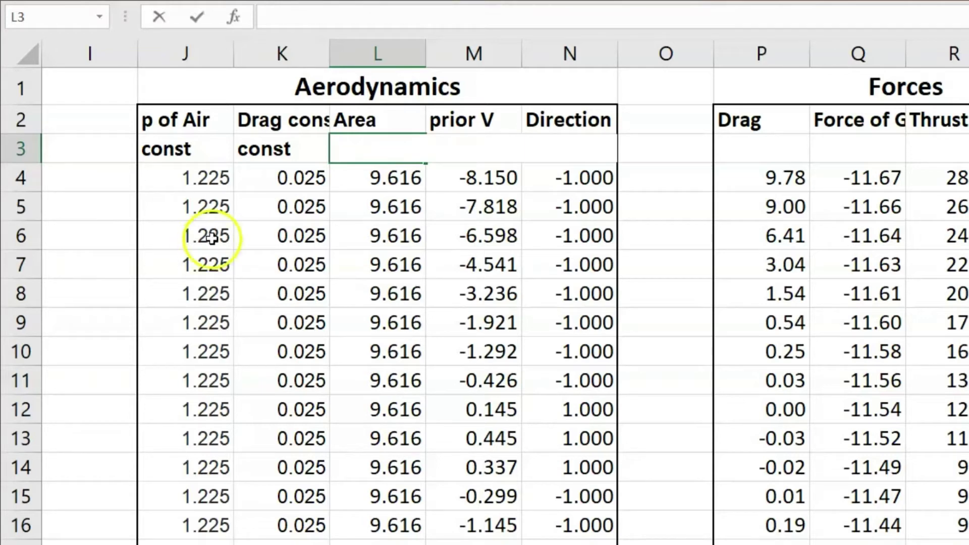
click(399, 187)
text(=(1.75^2)*3.14)
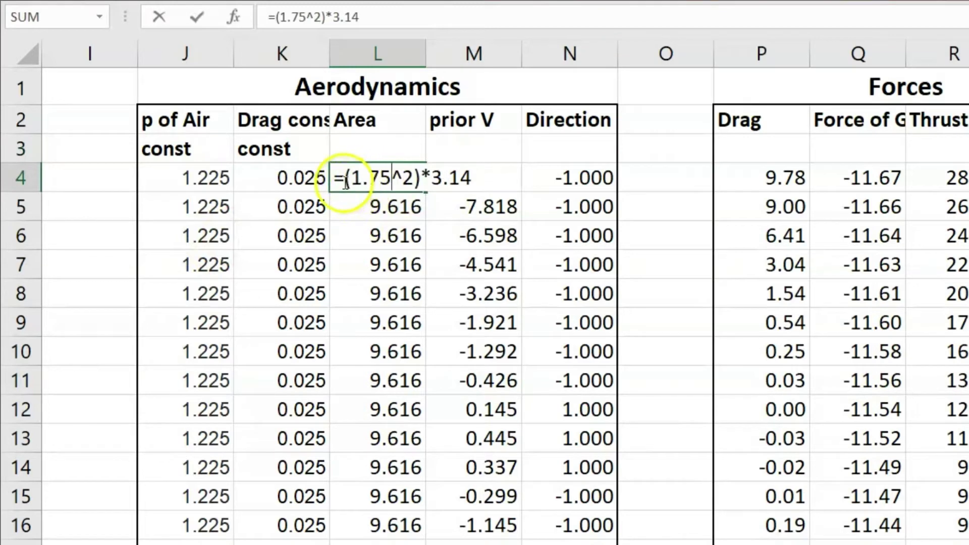
drag(345, 179, 451, 182)
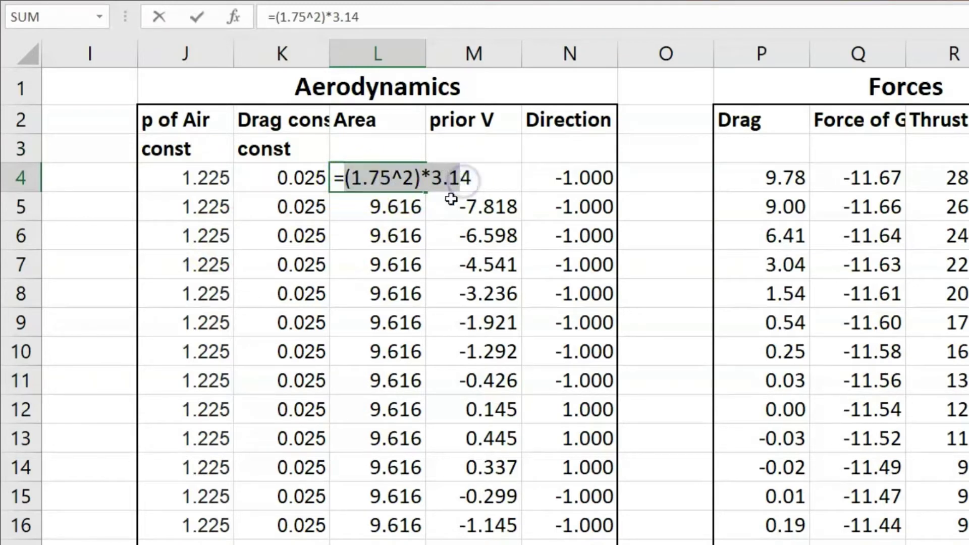
key(Escape)
click(372, 146)
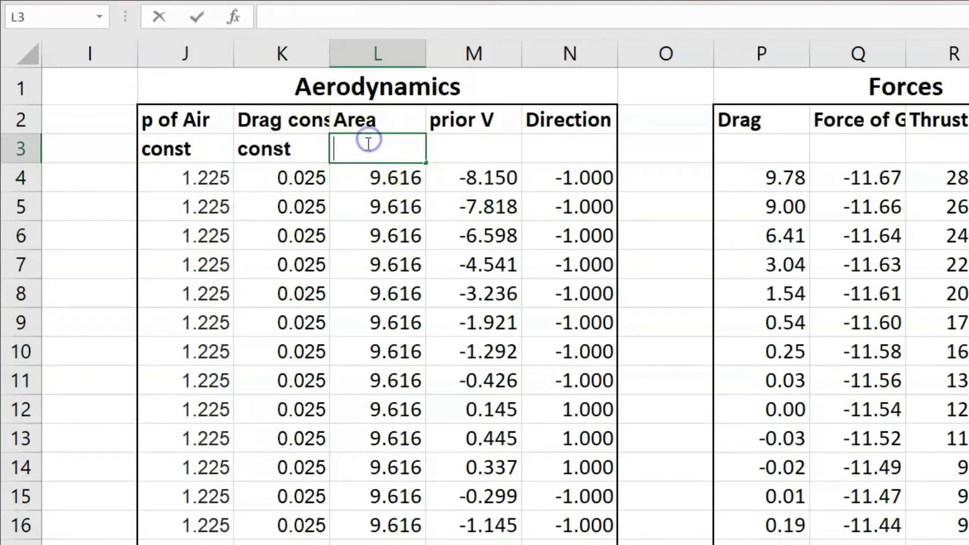
Copy 'const' from K3 into L3 and label M3 above prior V as VARIABLE.
click(316, 156)
drag(359, 159, 409, 153)
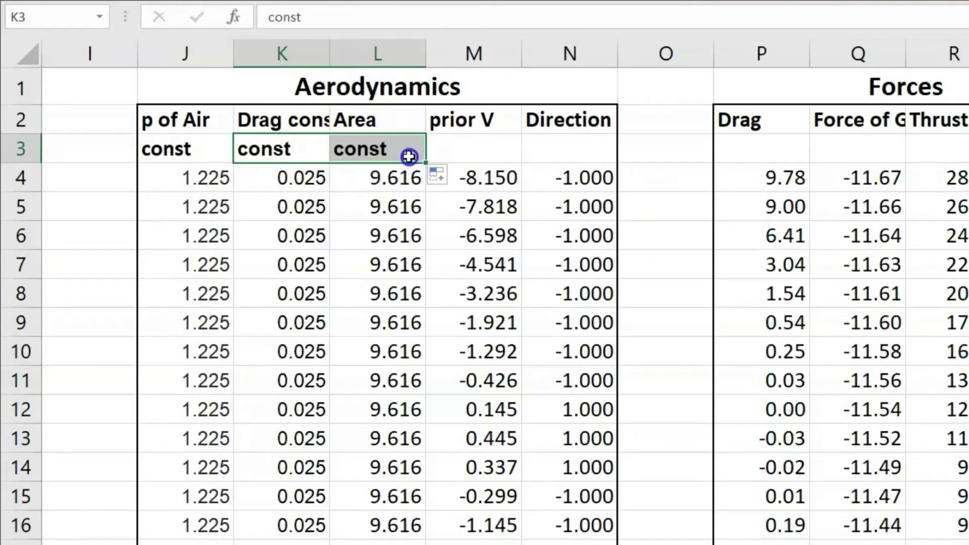
click(493, 146)
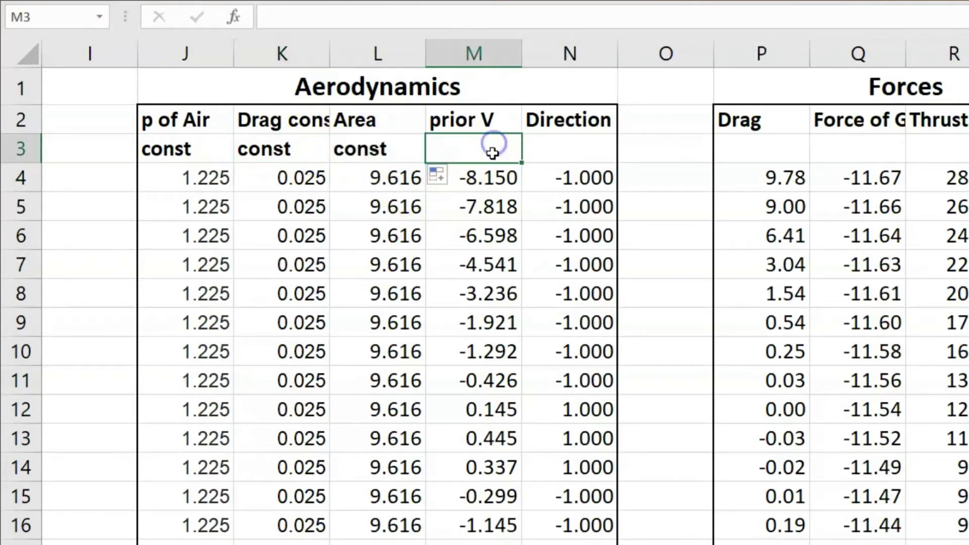
double_click(493, 150)
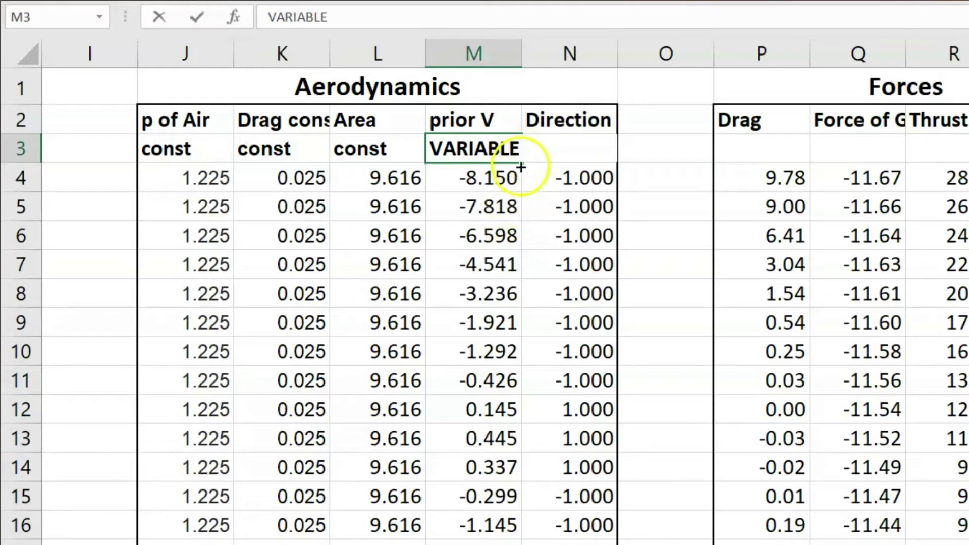
click(497, 187)
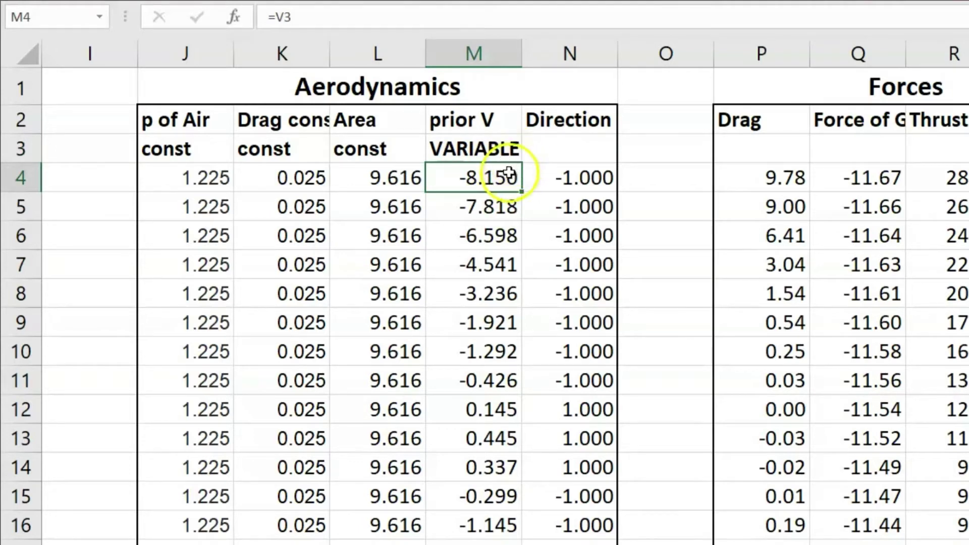
click(503, 149)
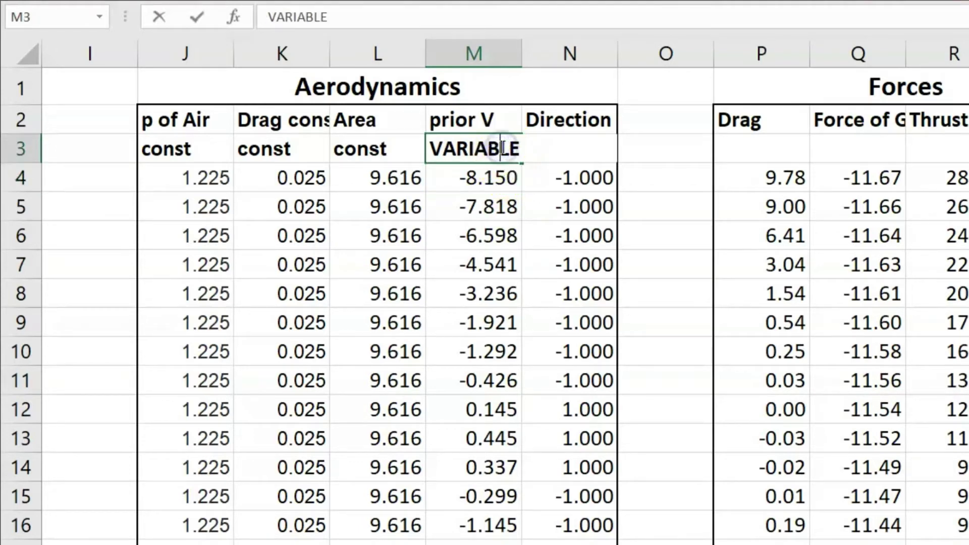
Check that M4's formula =V3 pulls the Net Velocity value from V3.
scroll(536, 179, right, 3)
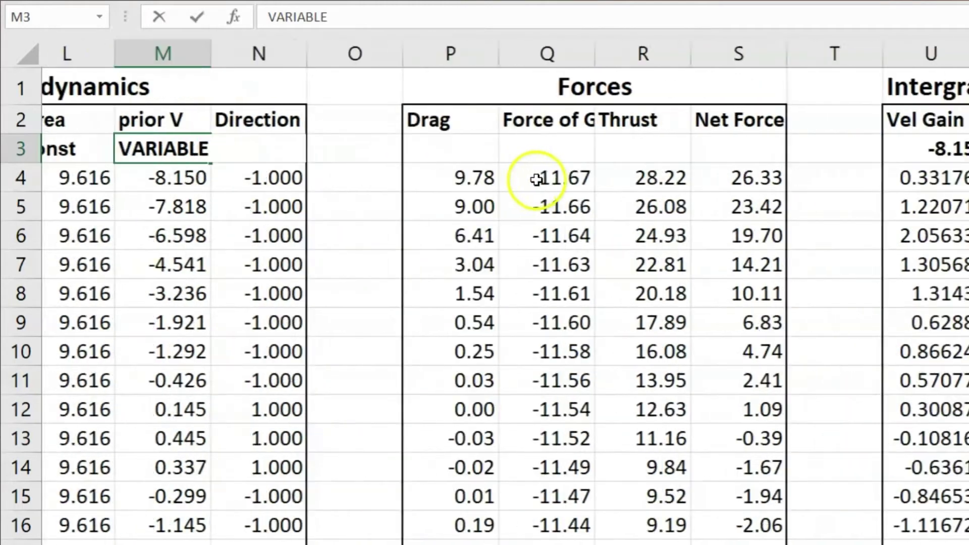
scroll(536, 179, right, 1)
scroll(353, 187, left, 2)
click(292, 184)
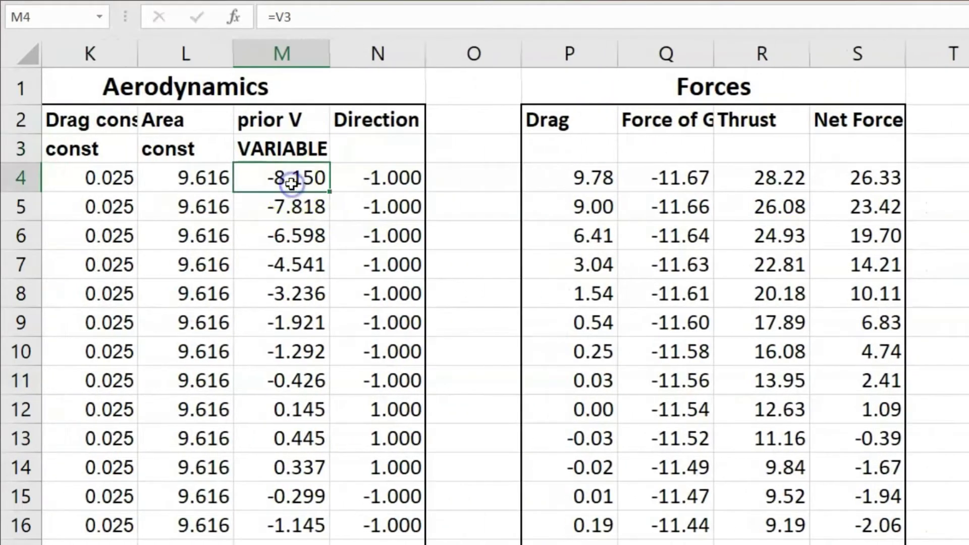
double_click(291, 183)
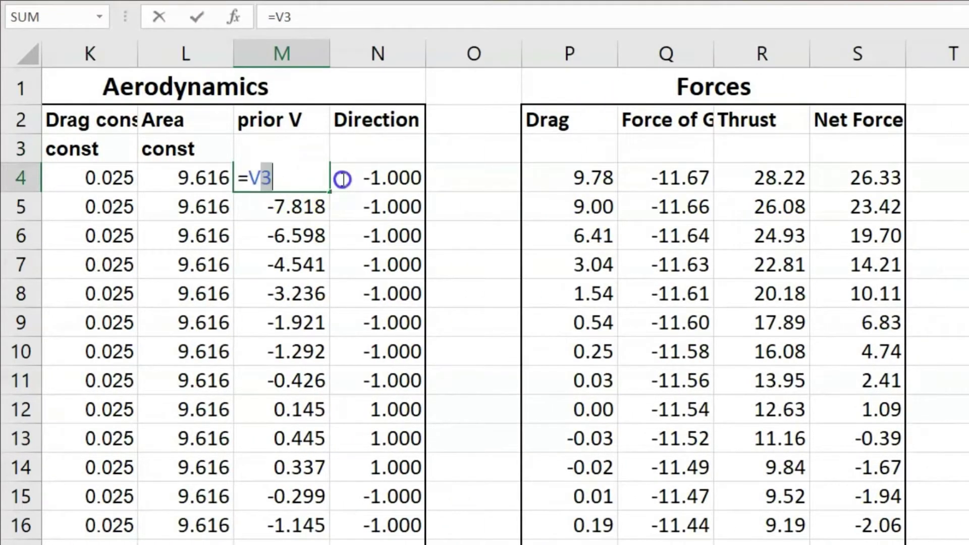
key(Escape)
scroll(670, 173, right, 2)
click(962, 147)
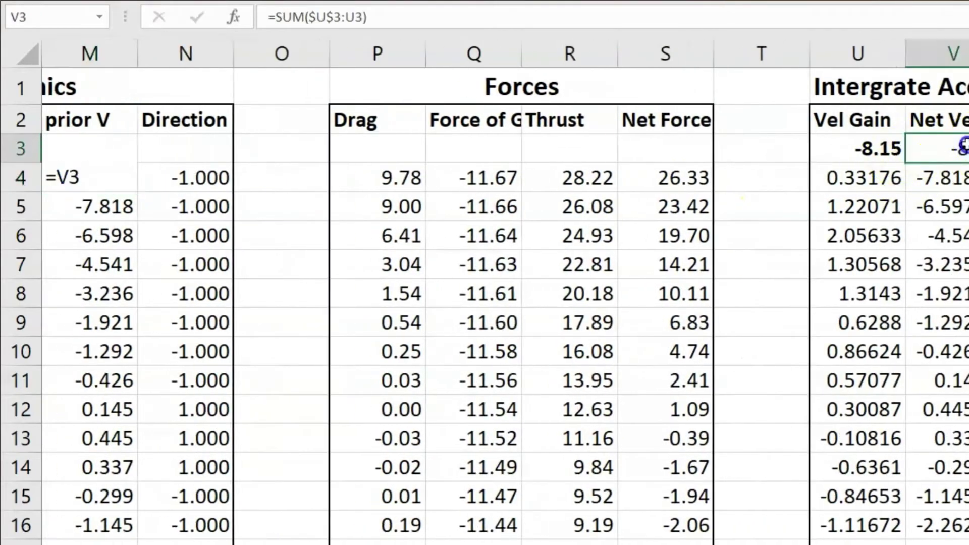
scroll(487, 147, left, 2)
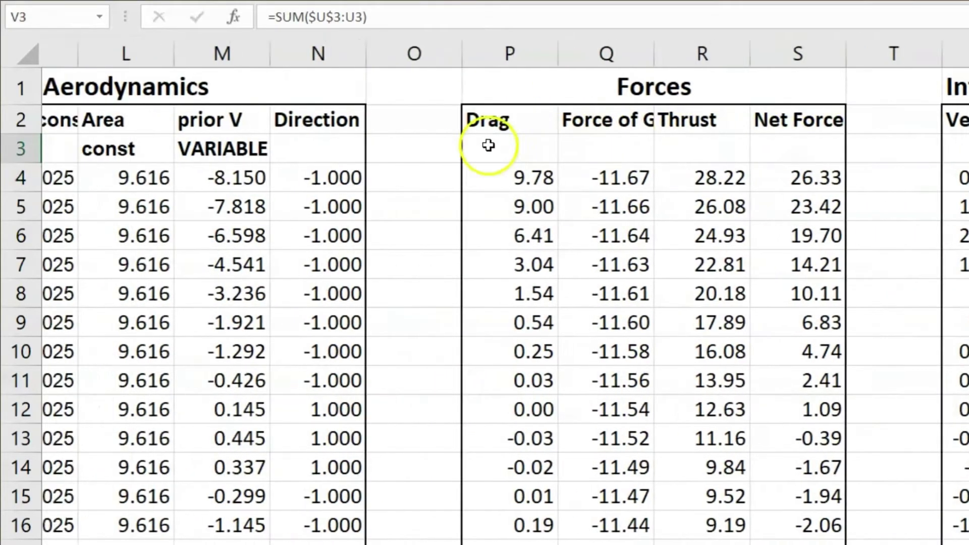
Inspect the prior V formulas in M5 and M6, =V4 and =V5.
click(286, 209)
scroll(666, 206, right, 5)
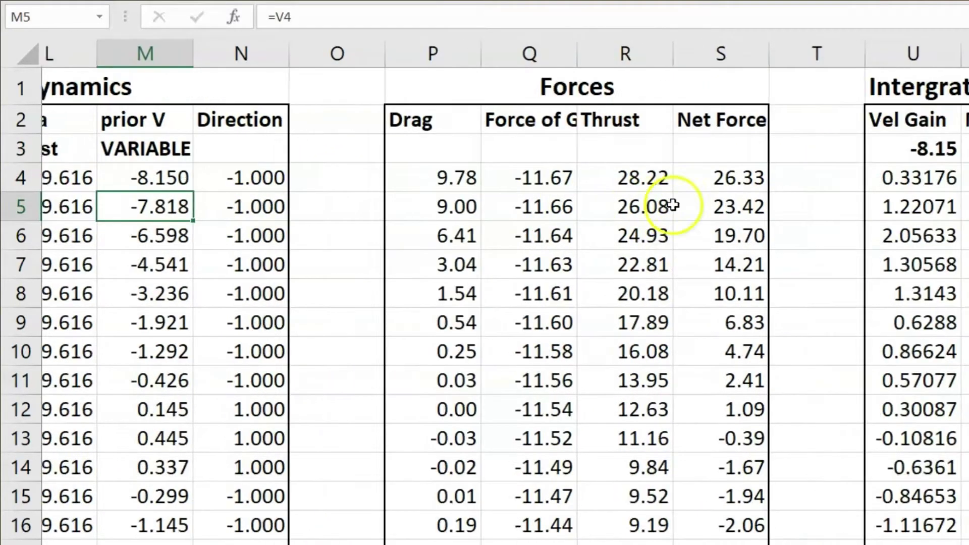
scroll(669, 221, left, 1)
scroll(283, 238, left, 3)
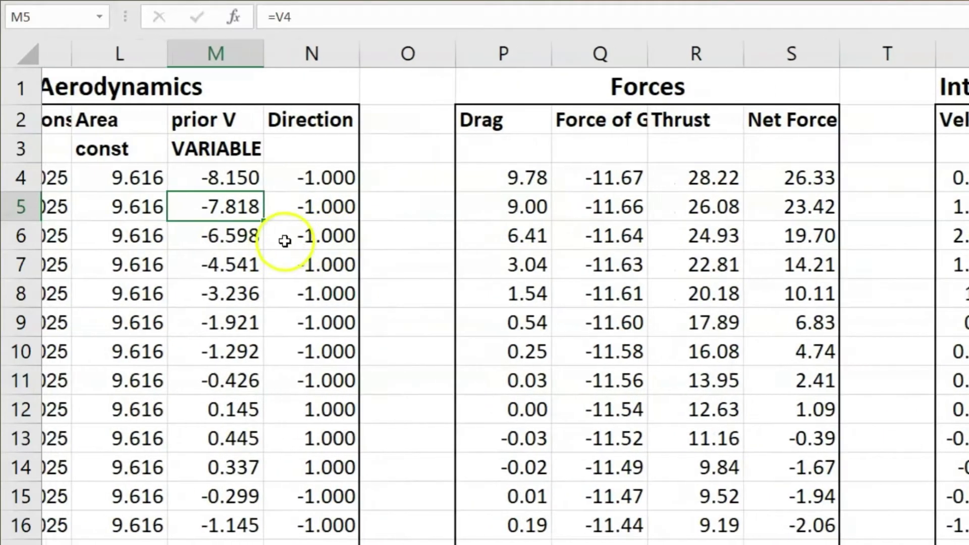
scroll(281, 235, right, 1)
click(243, 237)
scroll(171, 248, right, 1)
scroll(172, 247, left, 1)
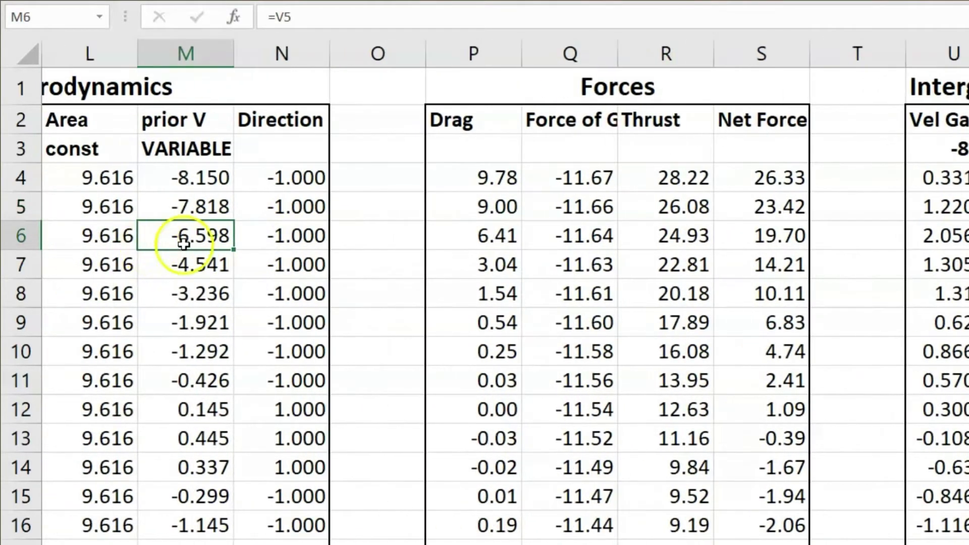
double_click(185, 245)
click(222, 239)
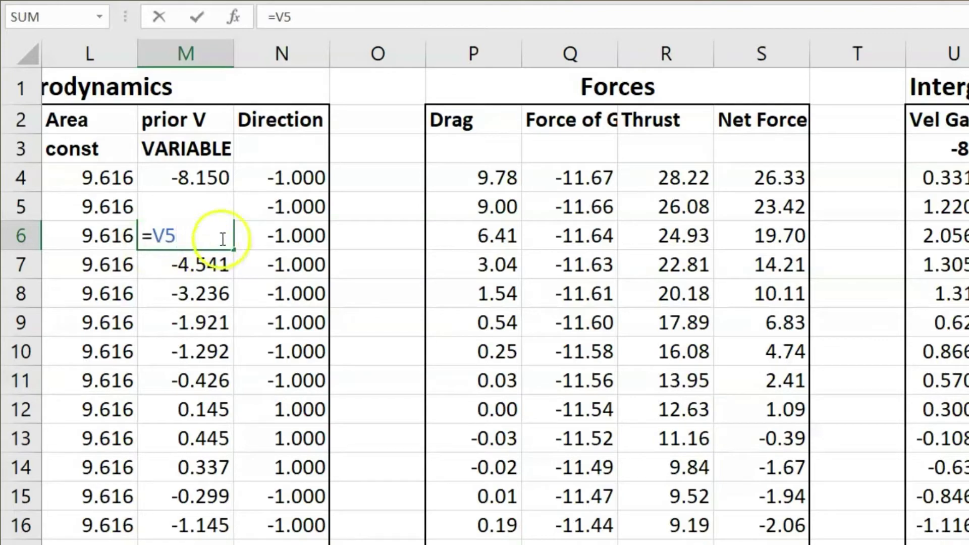
key(Escape)
scroll(313, 247, left, 4)
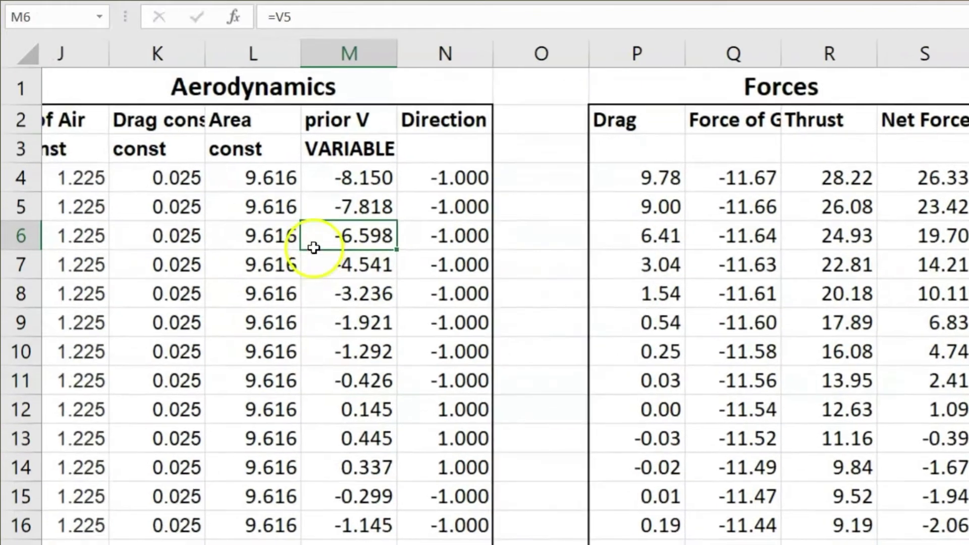
scroll(316, 247, left, 1)
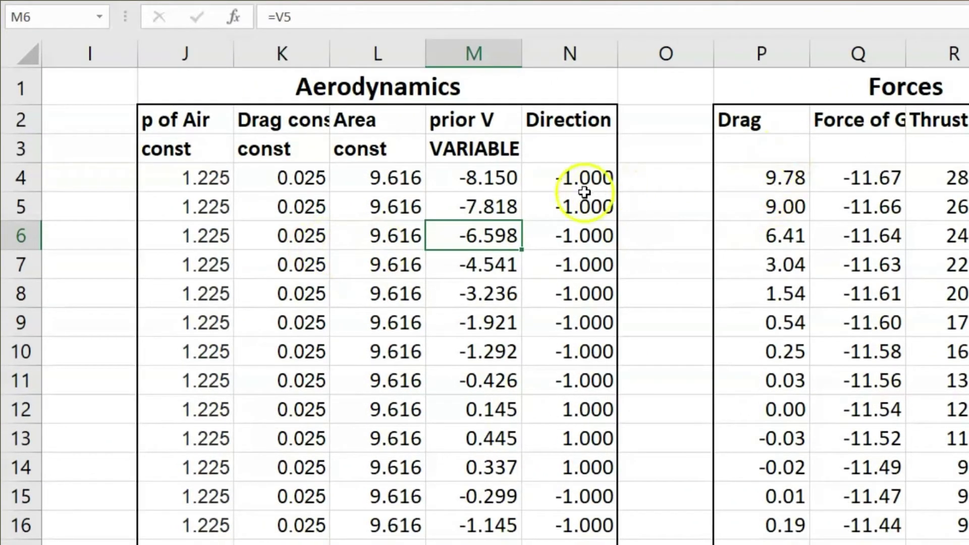
click(571, 171)
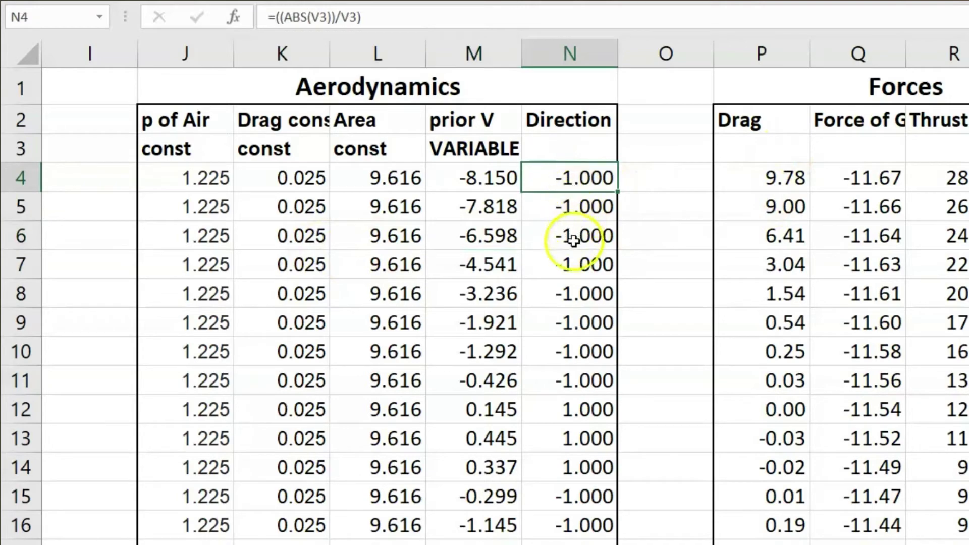
scroll(572, 233, down, 1)
scroll(572, 233, up, 1)
scroll(572, 233, down, 5)
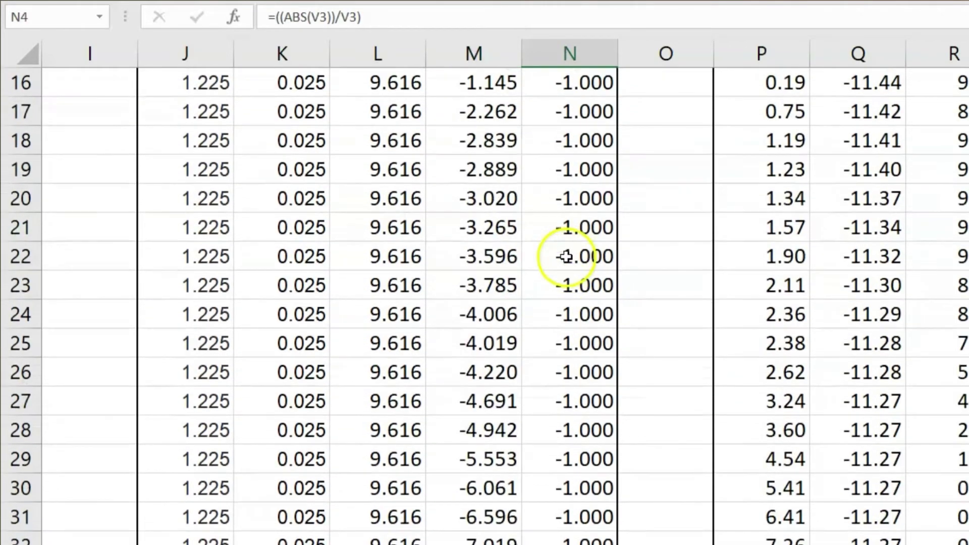
scroll(567, 255, up, 5)
click(658, 180)
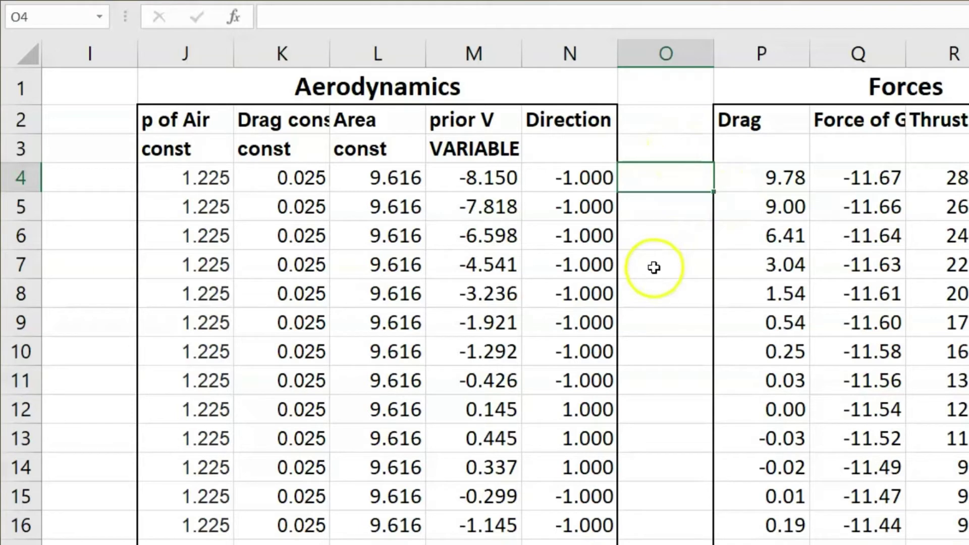
double_click(577, 179)
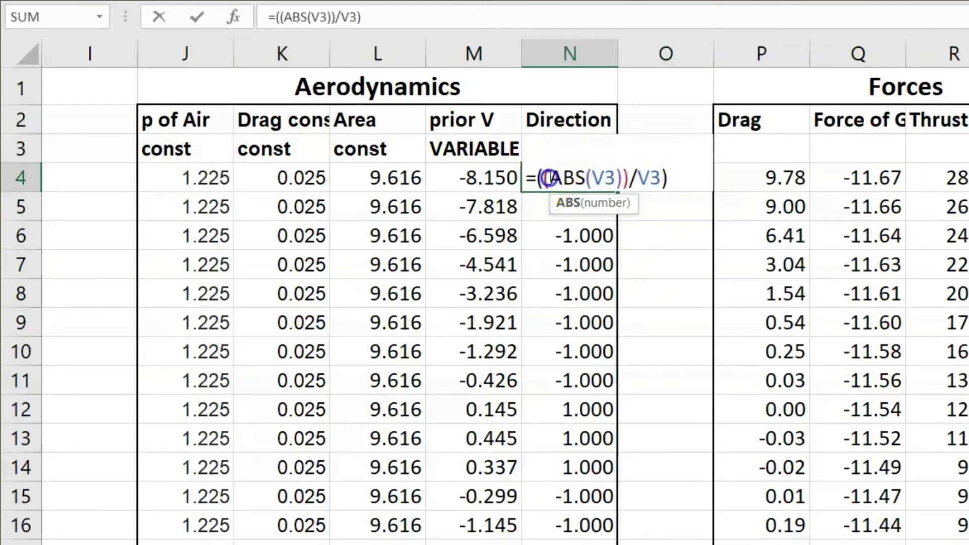
drag(544, 178, 662, 180)
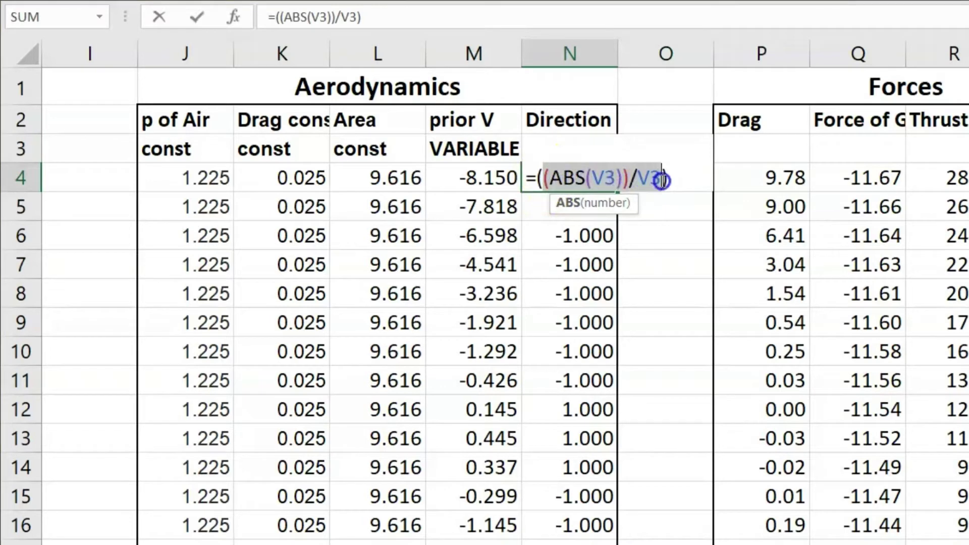
key(Escape)
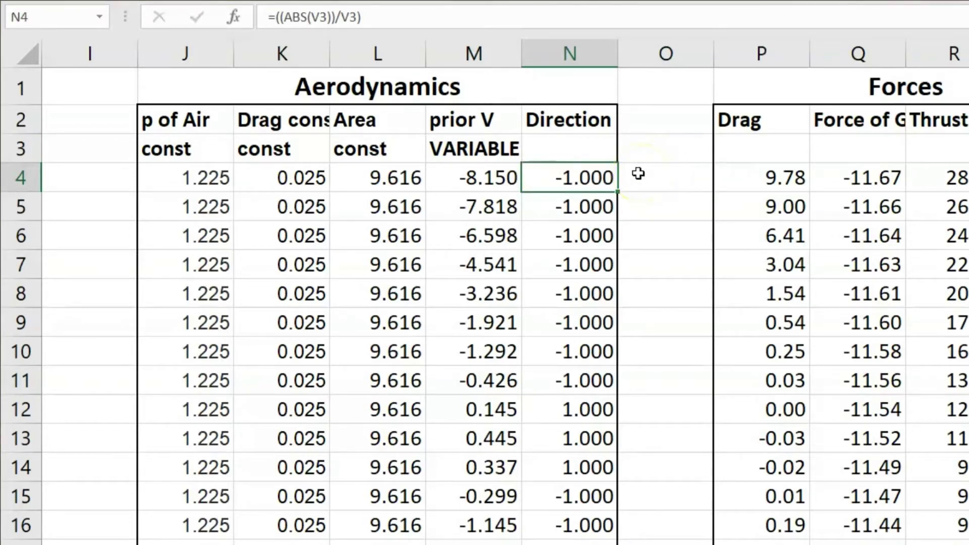
scroll(638, 173, right, 2)
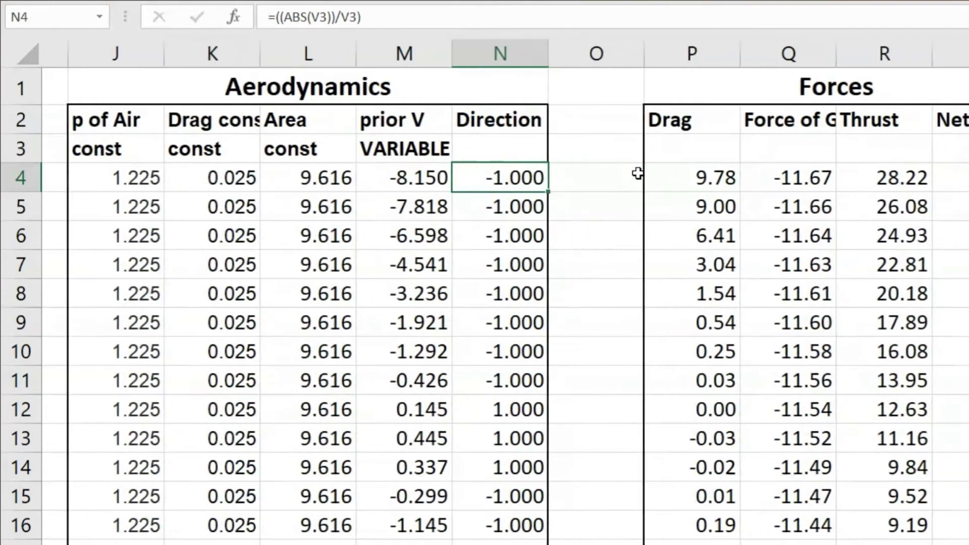
scroll(638, 174, right, 1)
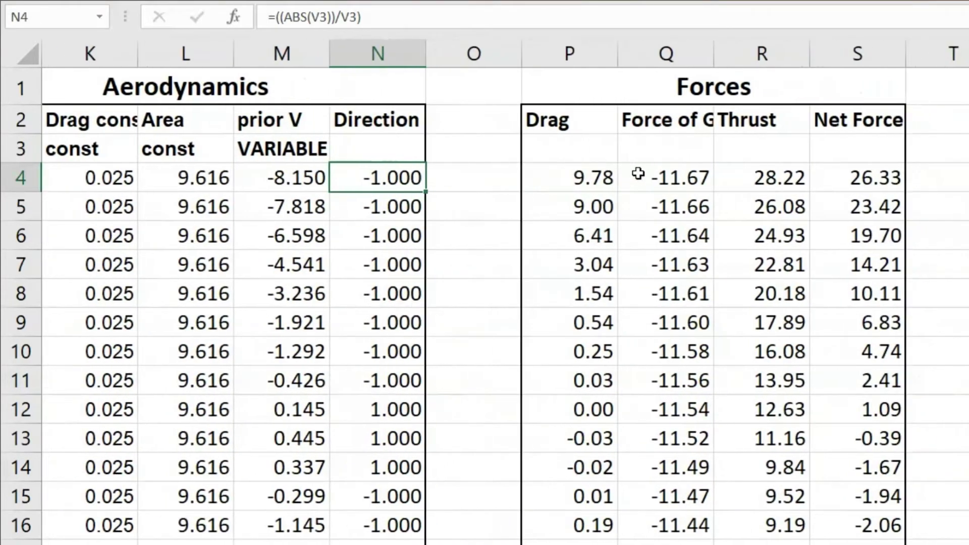
scroll(697, 168, left, 2)
double_click(785, 167)
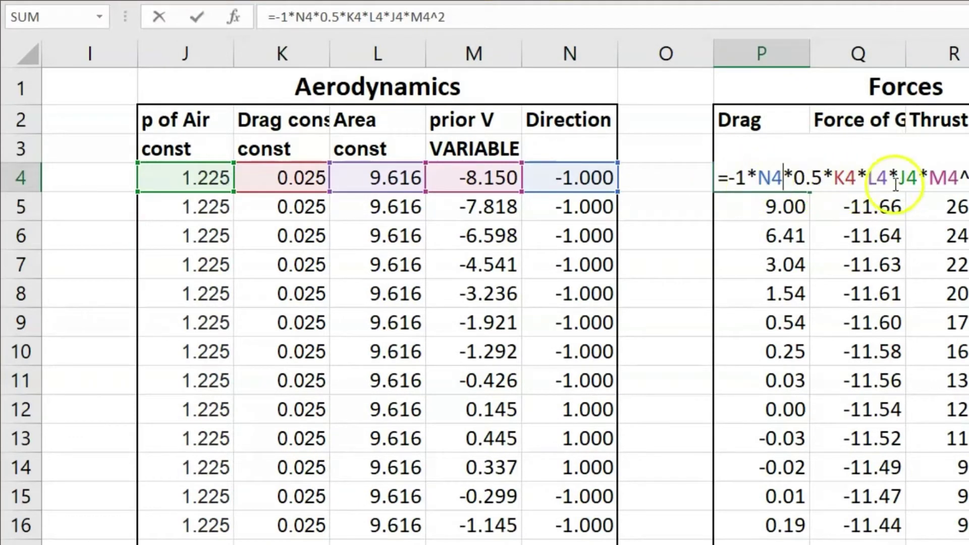
drag(889, 177, 917, 177)
click(809, 179)
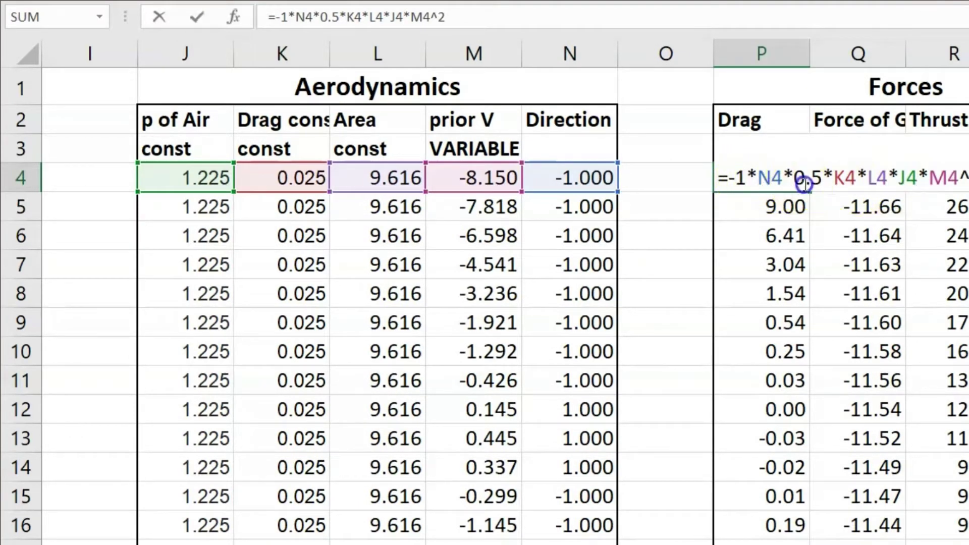
drag(966, 176, 717, 164)
key(Escape)
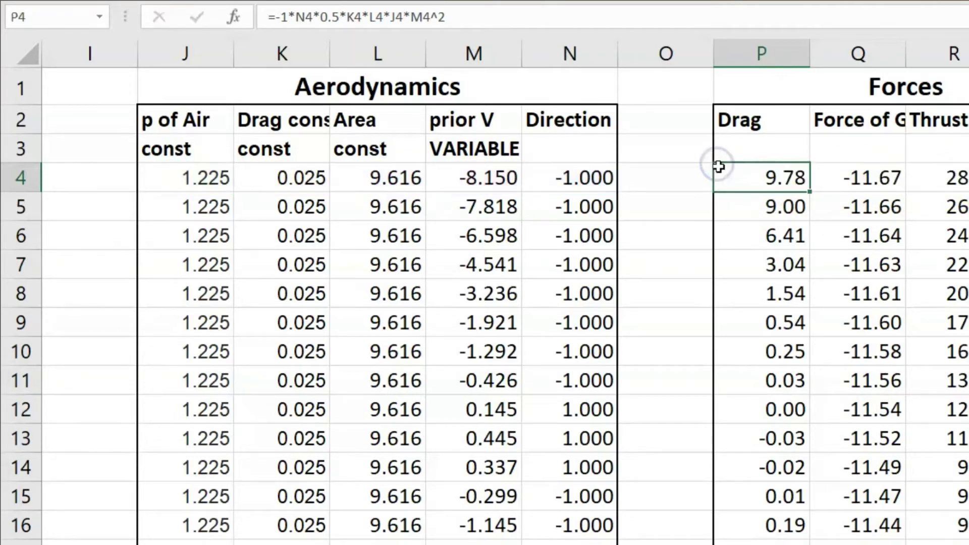
scroll(910, 188, right, 3)
scroll(890, 190, right, 2)
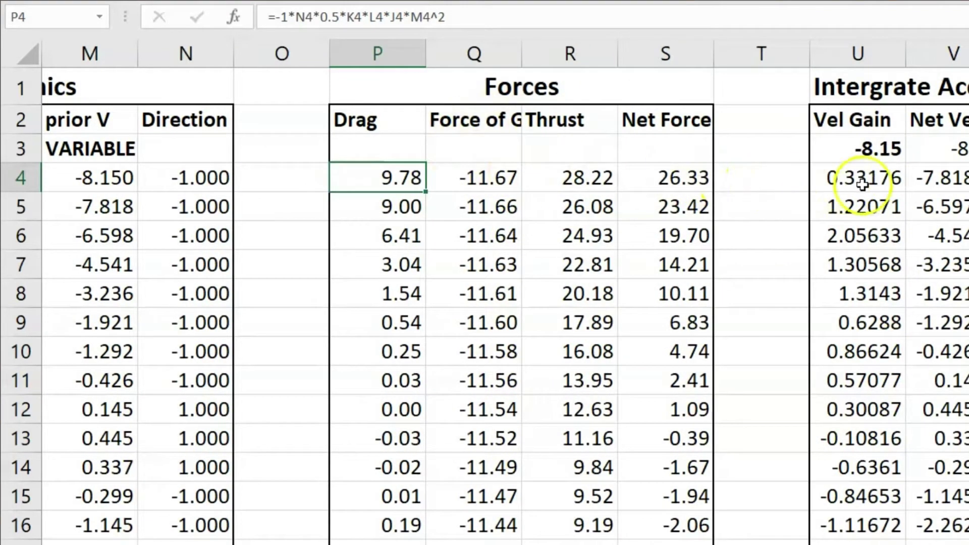
drag(947, 149, 961, 350)
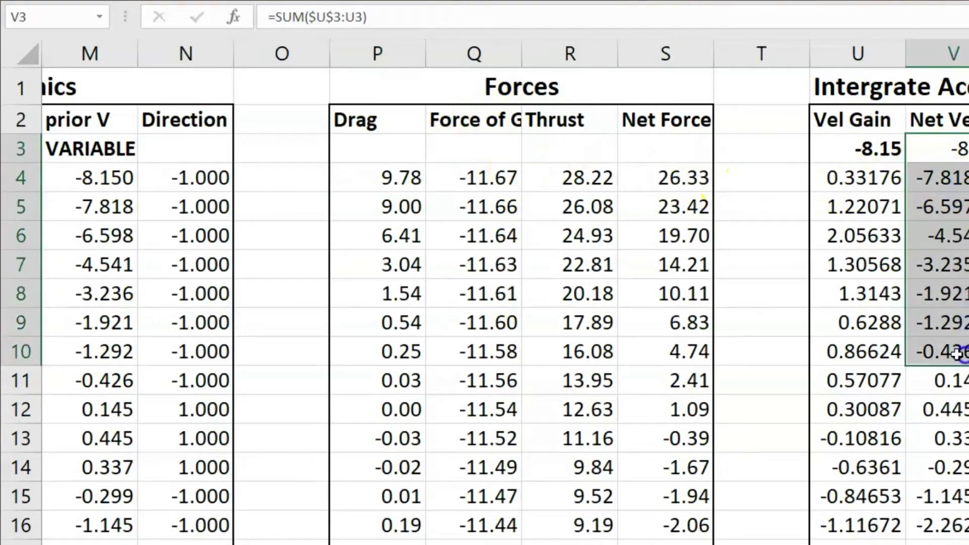
drag(382, 172, 382, 396)
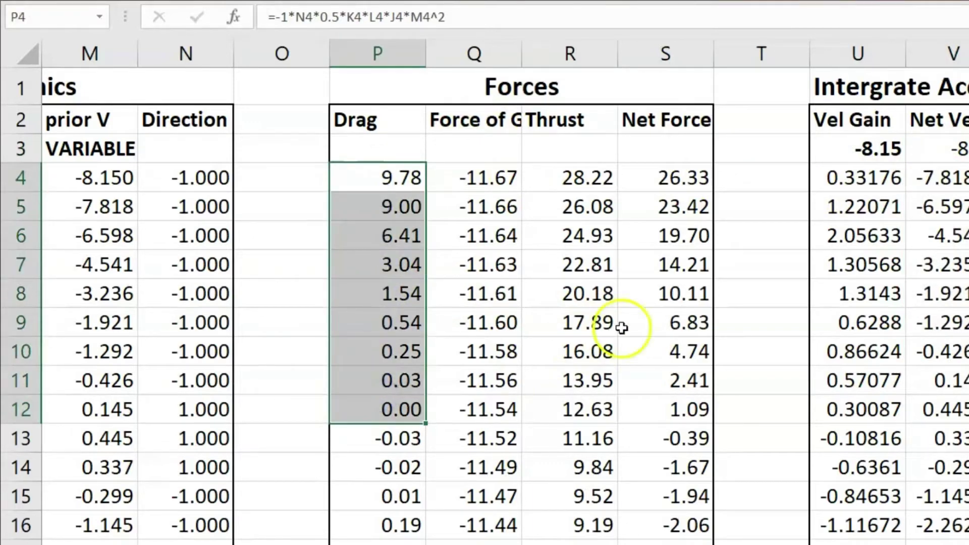
click(471, 173)
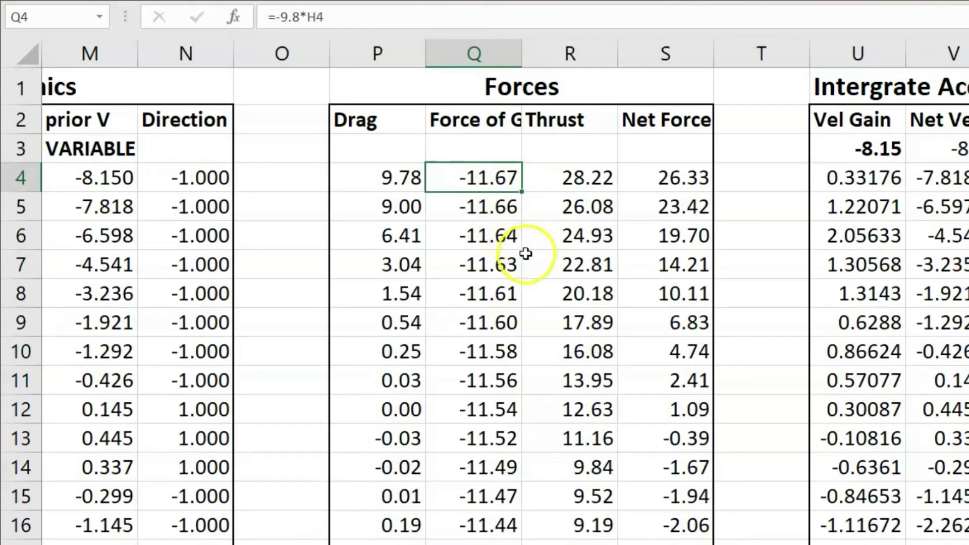
scroll(525, 250, left, 6)
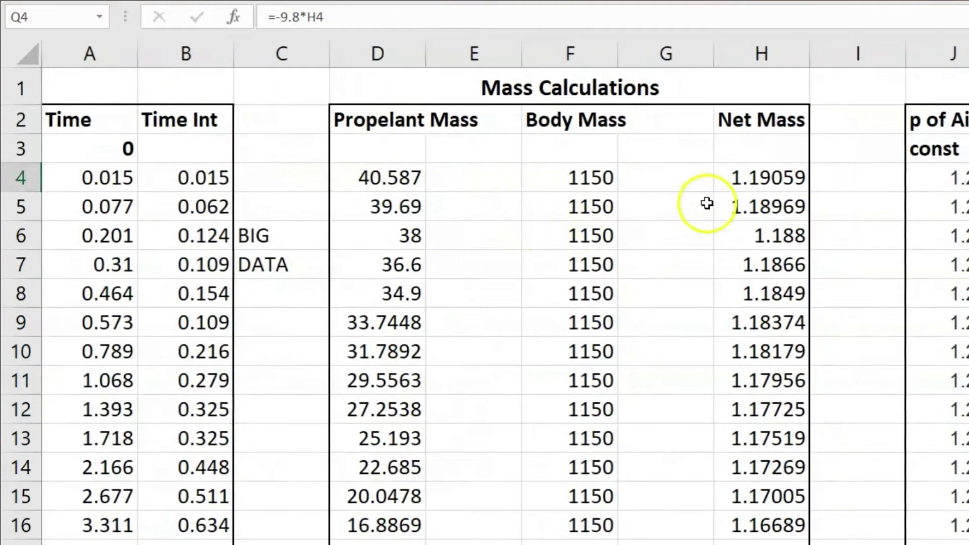
drag(742, 209, 793, 208)
scroll(795, 208, right, 6)
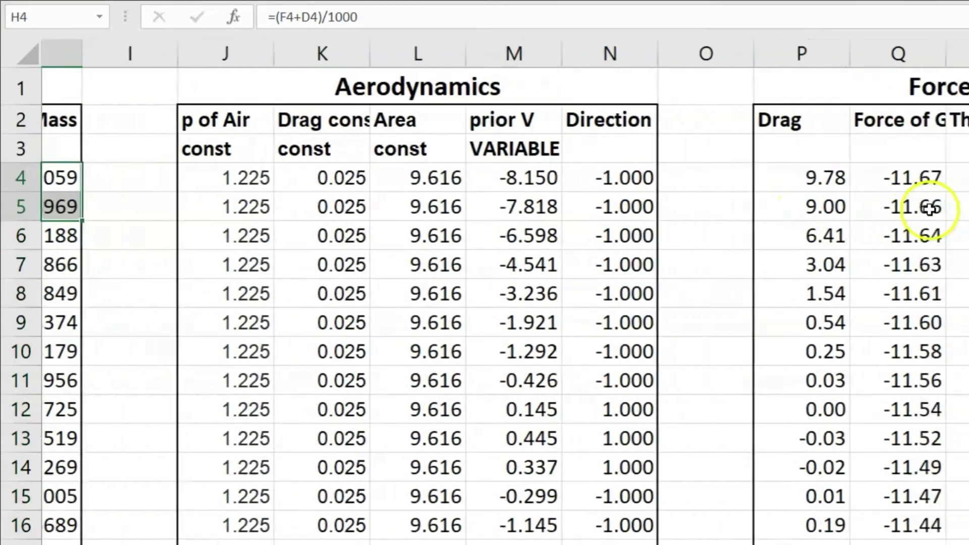
double_click(794, 182)
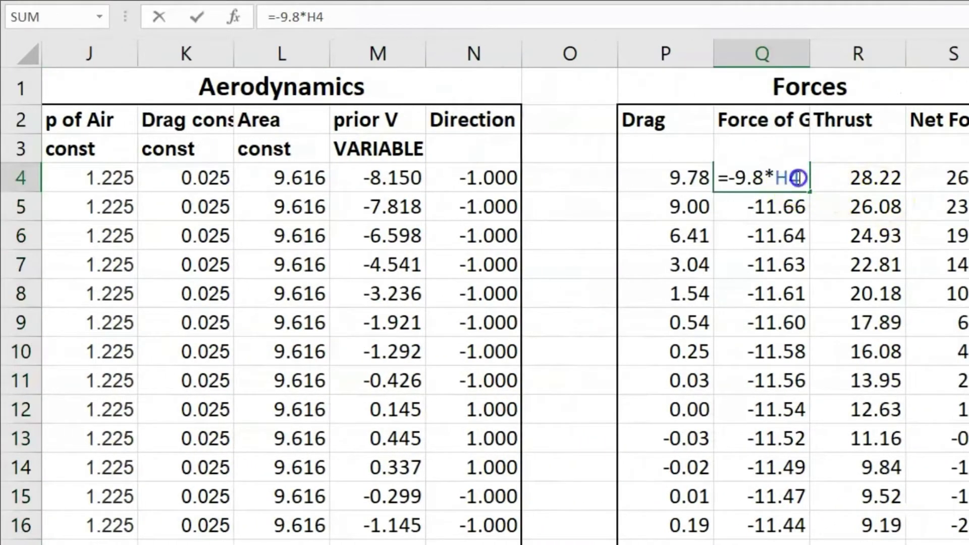
drag(802, 180, 743, 181)
scroll(692, 225, left, 1)
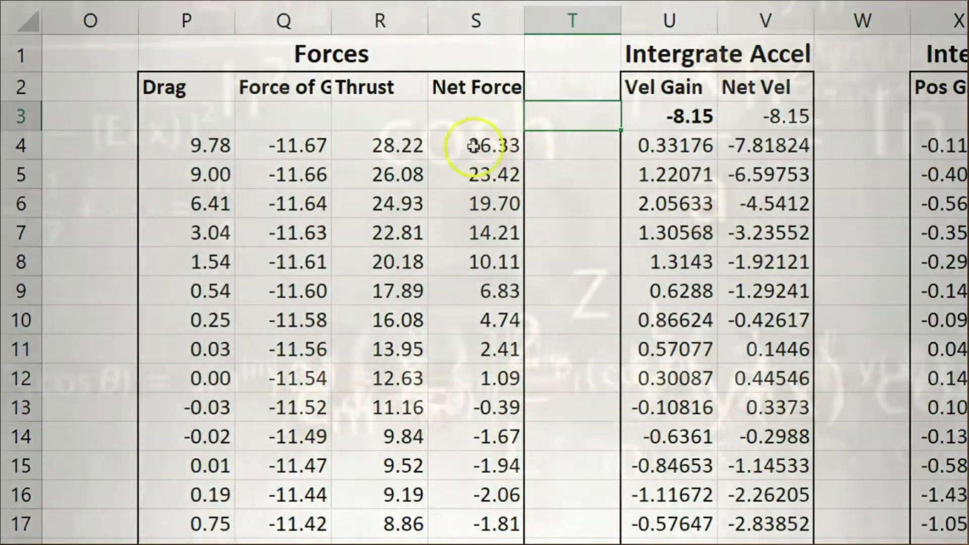
drag(462, 147, 474, 293)
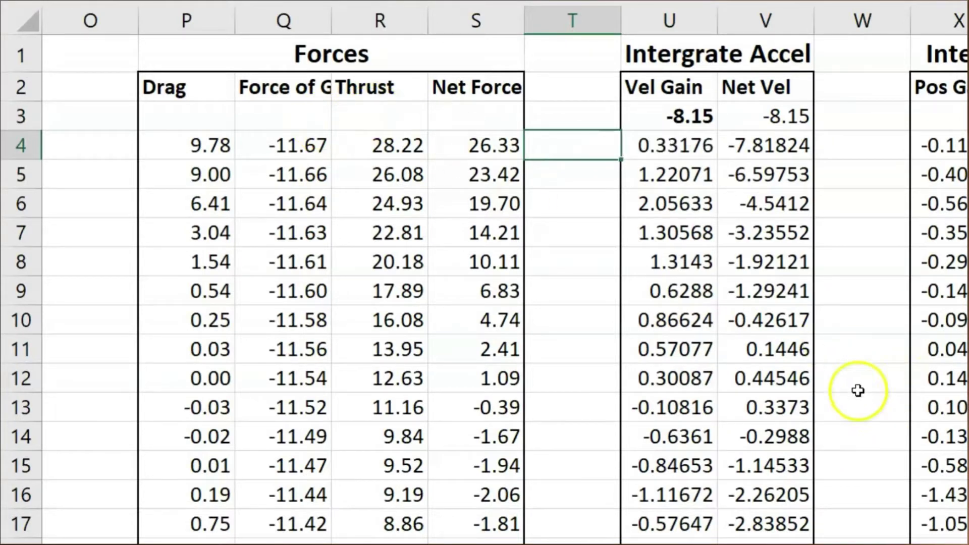
click(672, 120)
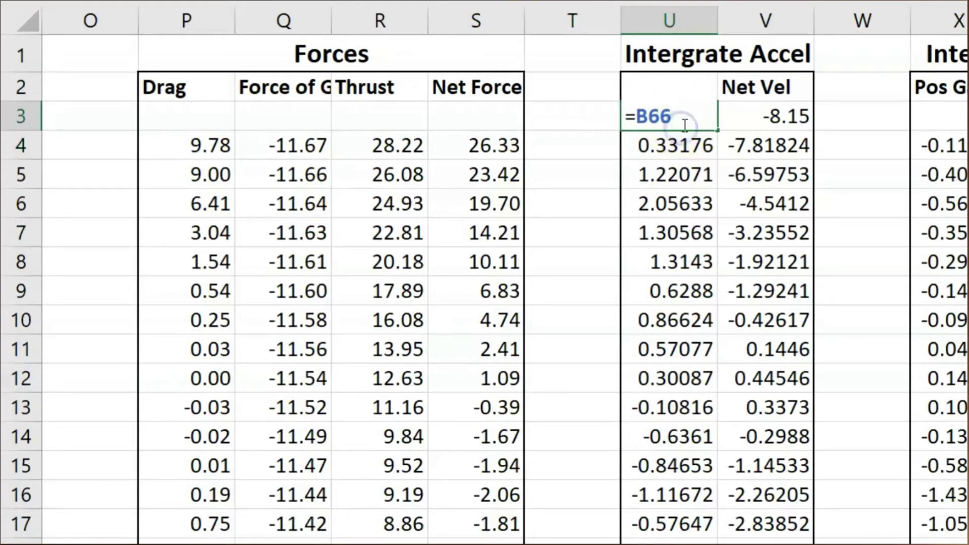
click(670, 162)
double_click(675, 146)
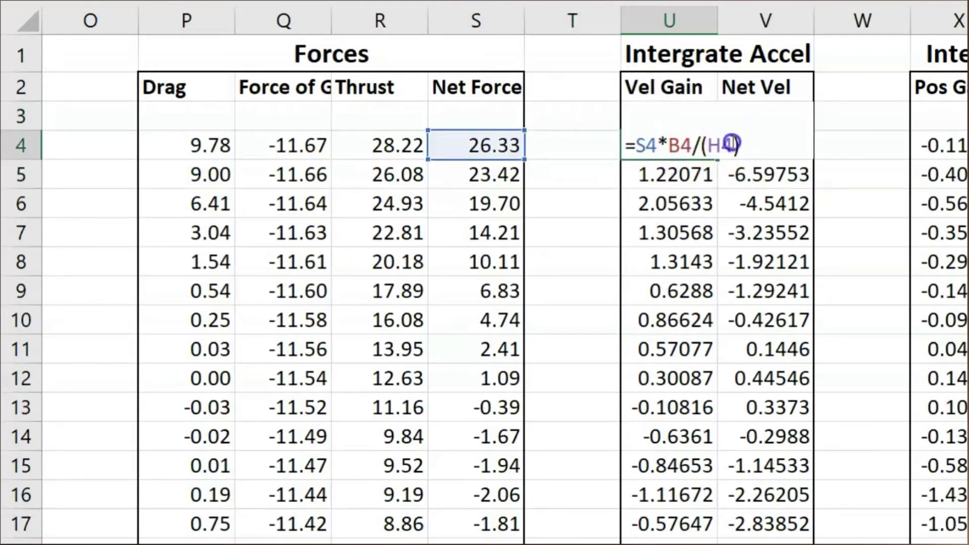
key(Escape)
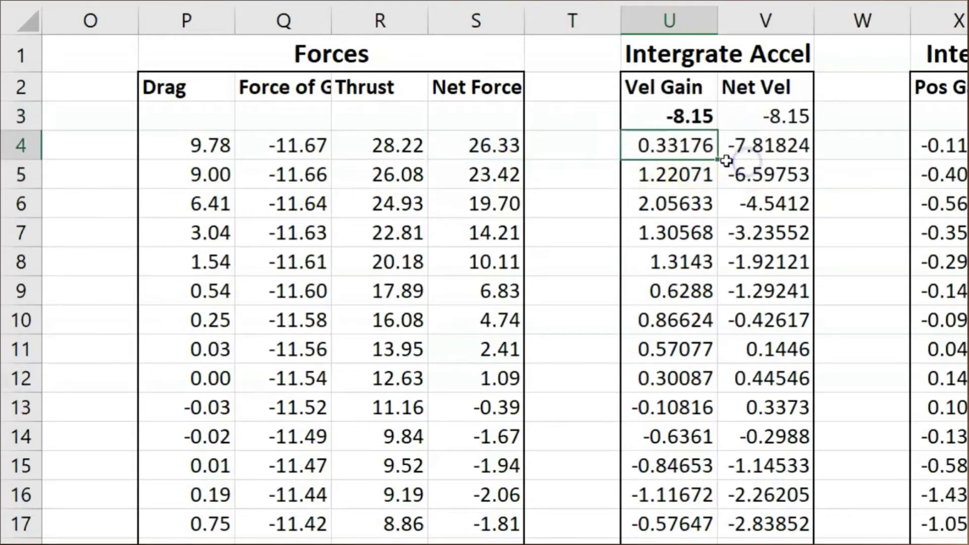
double_click(665, 150)
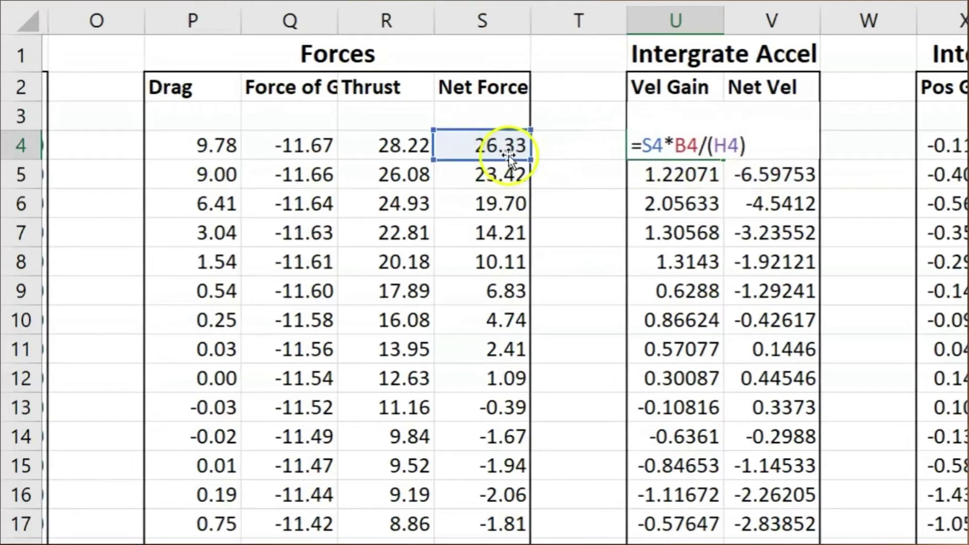
scroll(509, 156, left, 1)
scroll(502, 150, left, 6)
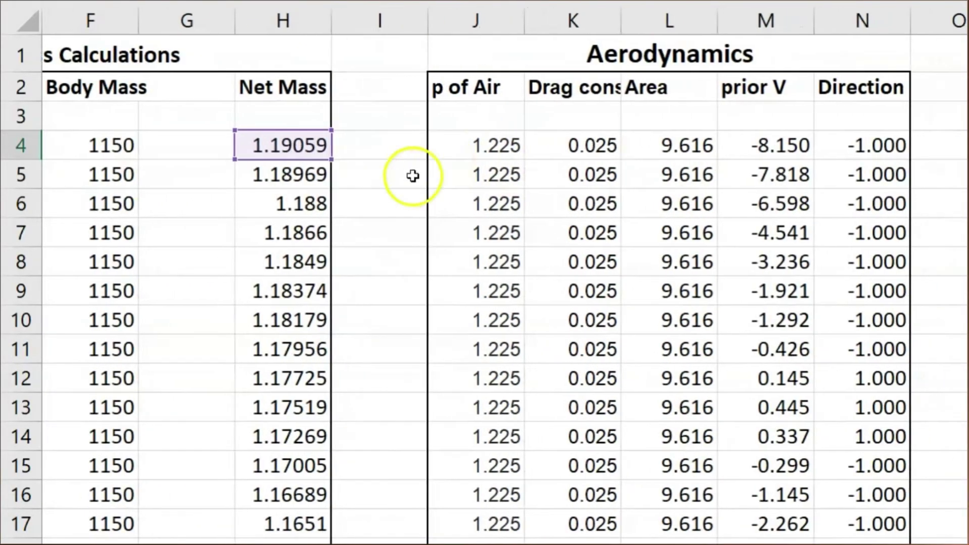
scroll(249, 144, left, 4)
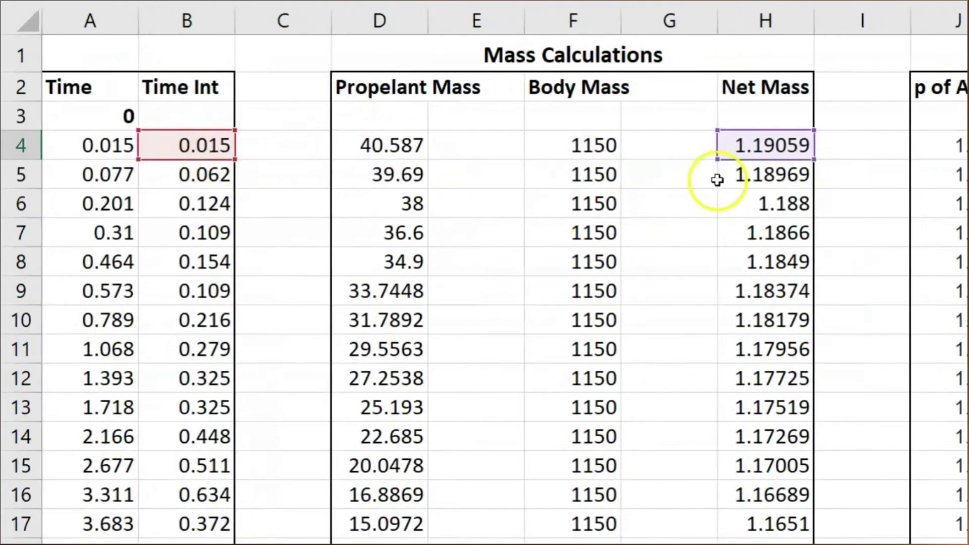
scroll(758, 151, right, 3)
scroll(767, 141, right, 4)
scroll(671, 195, left, 6)
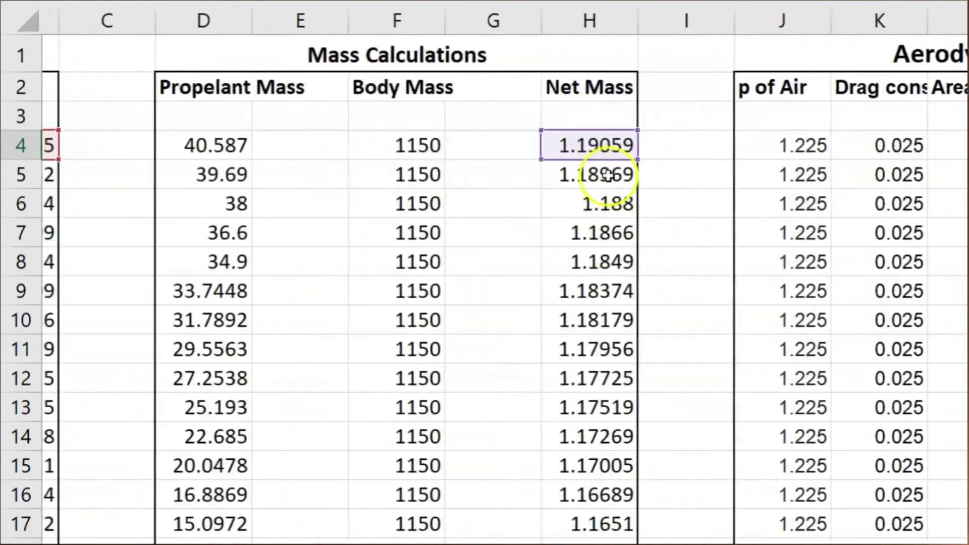
scroll(606, 152, right, 10)
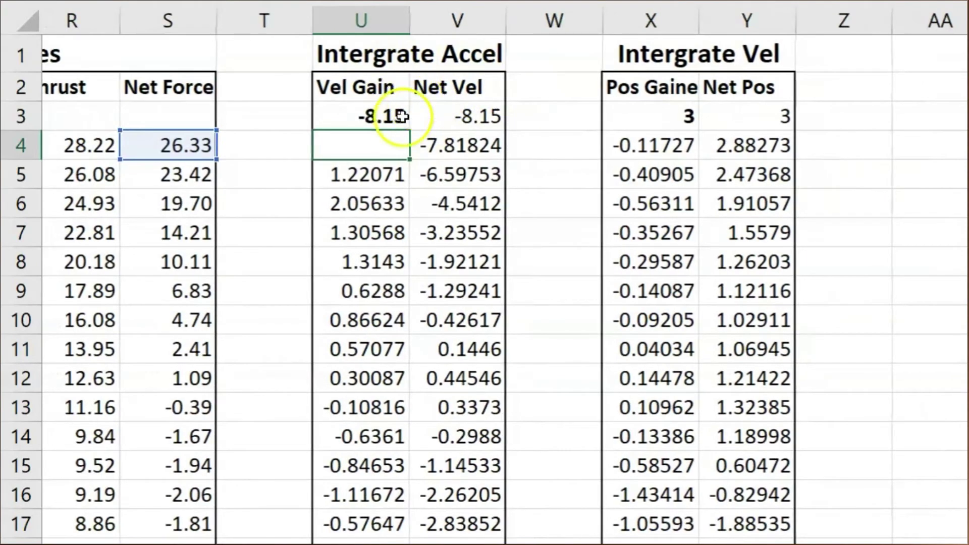
scroll(404, 119, left, 1)
scroll(353, 151, left, 8)
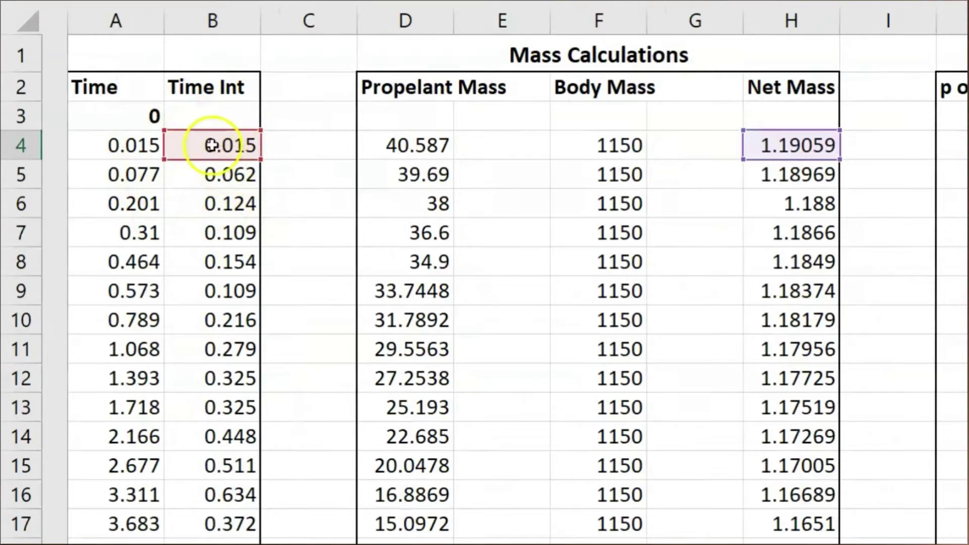
scroll(212, 145, right, 1)
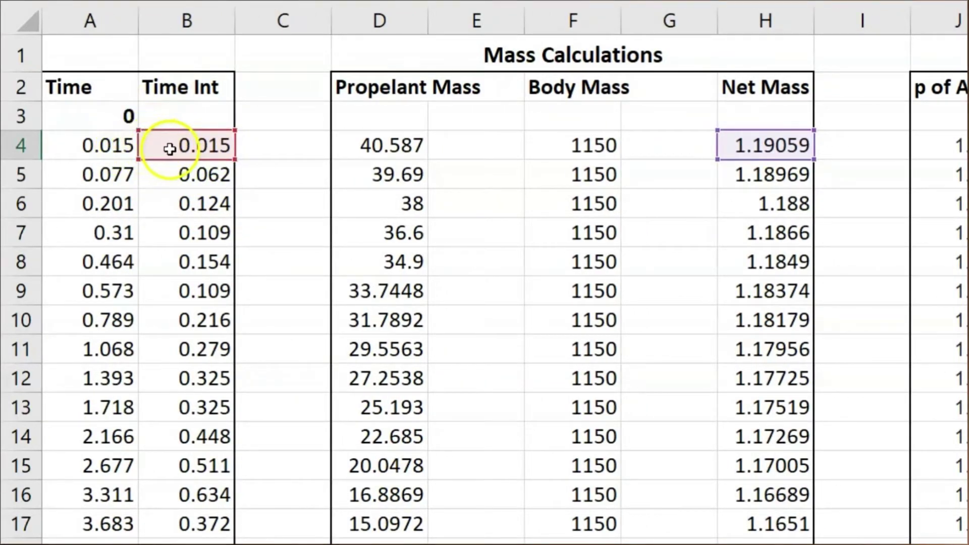
scroll(170, 148, right, 10)
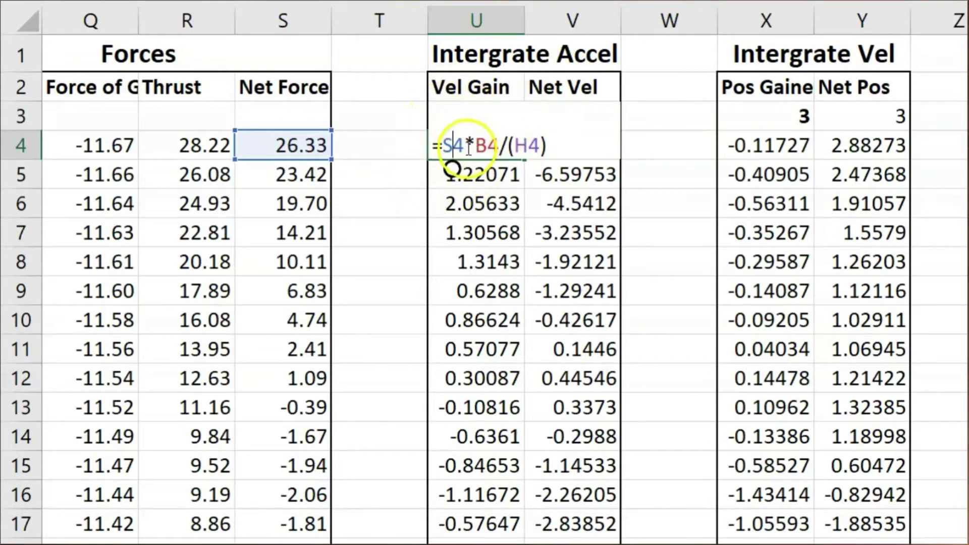
drag(444, 145, 487, 146)
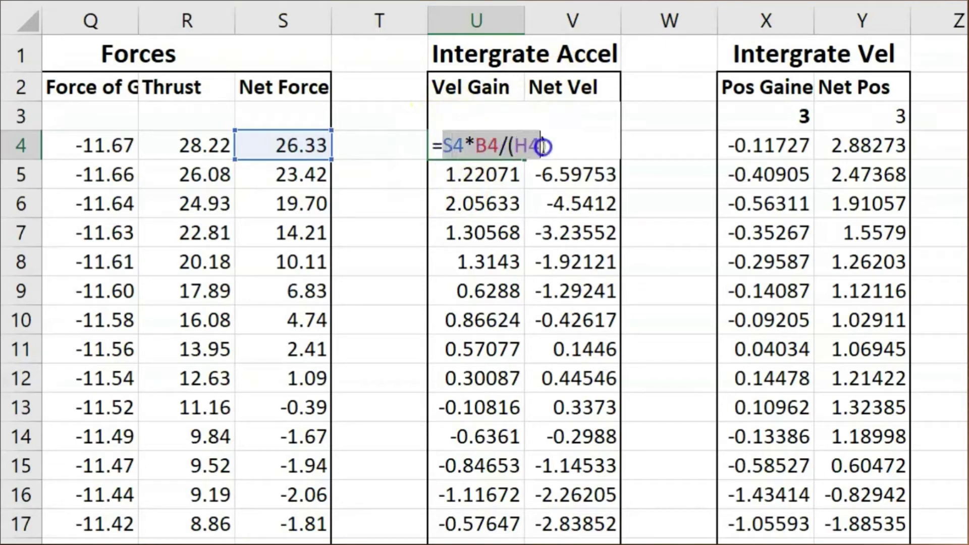
key(Escape)
scroll(450, 172, left, 6)
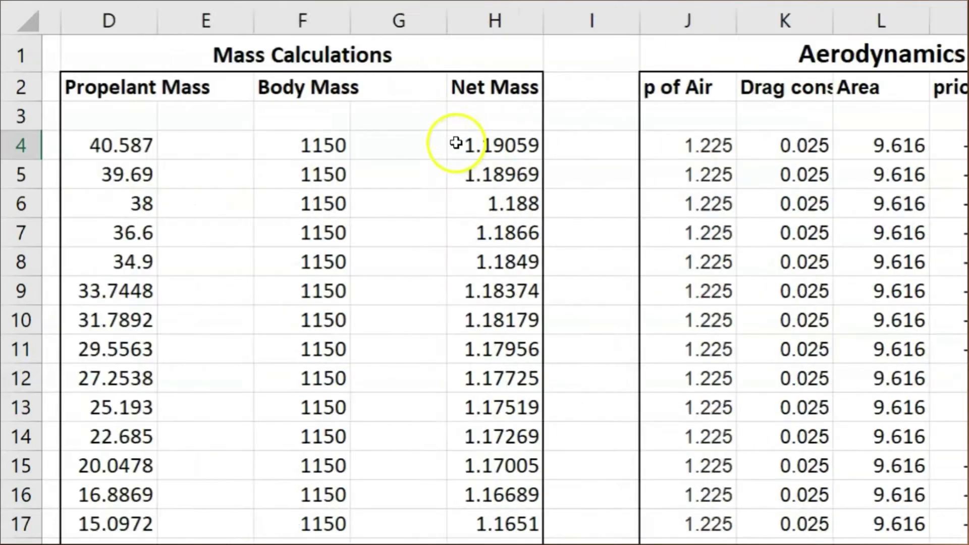
click(217, 154)
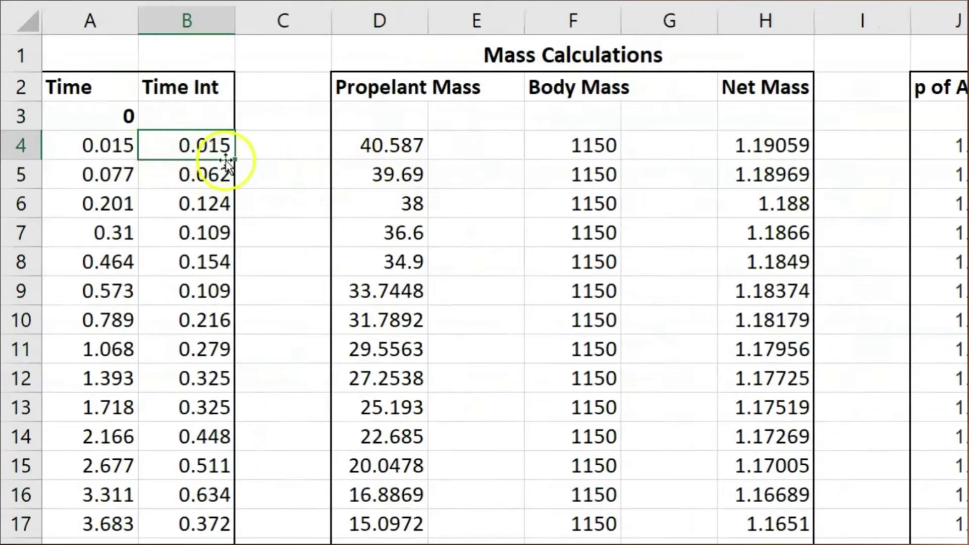
scroll(447, 113, right, 4)
scroll(450, 108, right, 2)
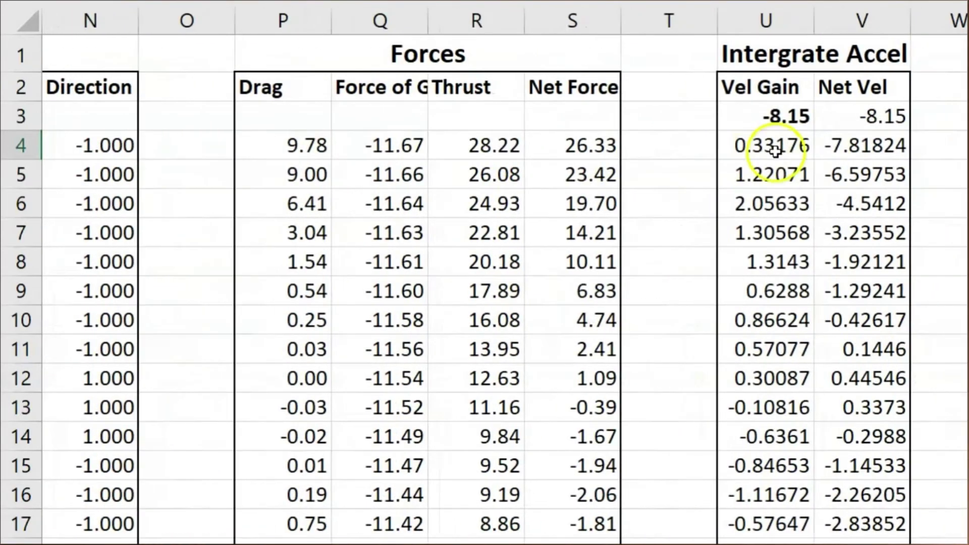
click(746, 129)
drag(745, 130, 766, 209)
click(803, 116)
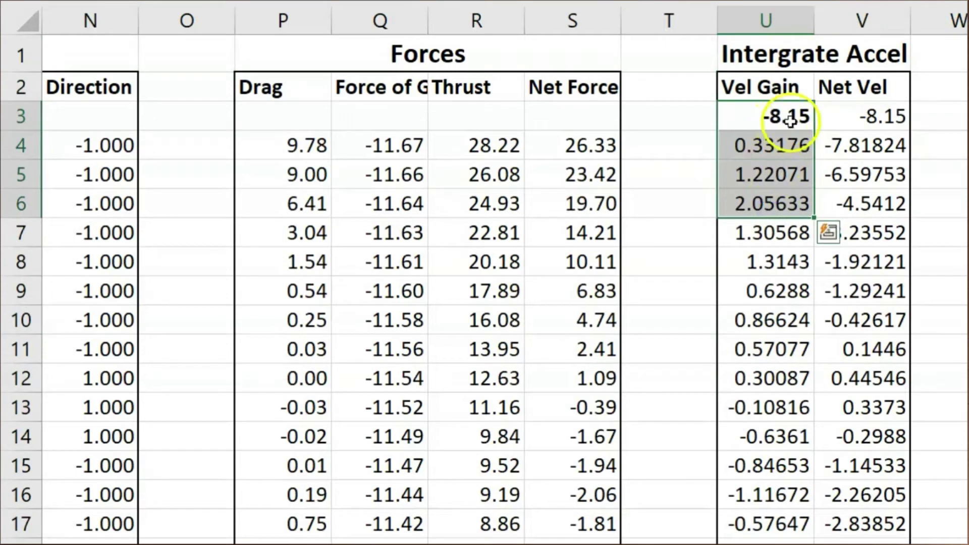
click(858, 117)
click(855, 120)
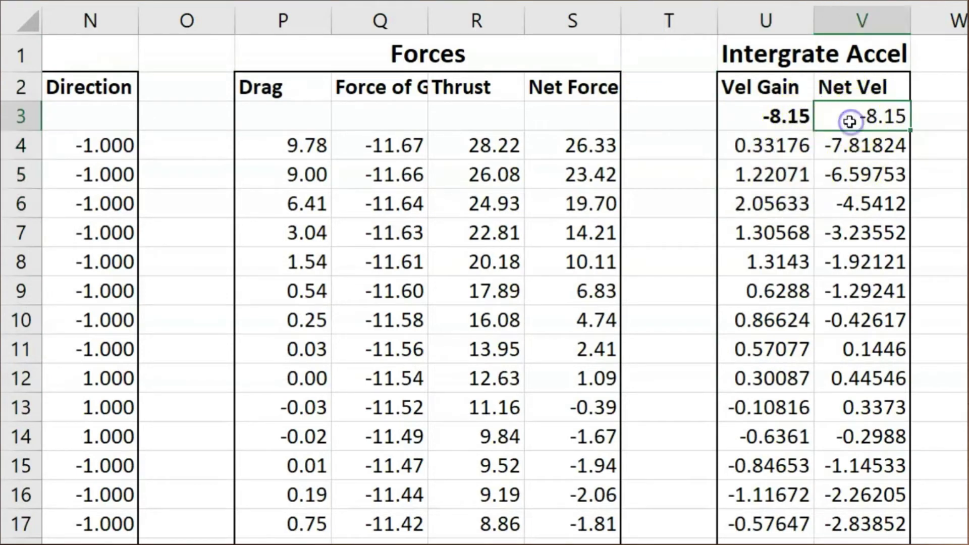
double_click(850, 121)
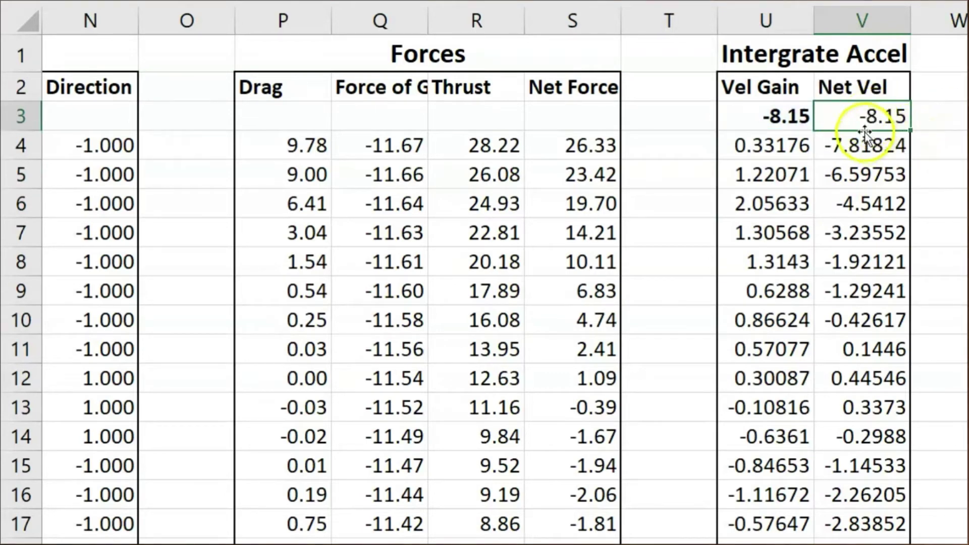
mouse_move(854, 117)
mouse_down()
mouse_move(873, 282)
mouse_move(873, 132)
mouse_move(861, 115)
mouse_up()
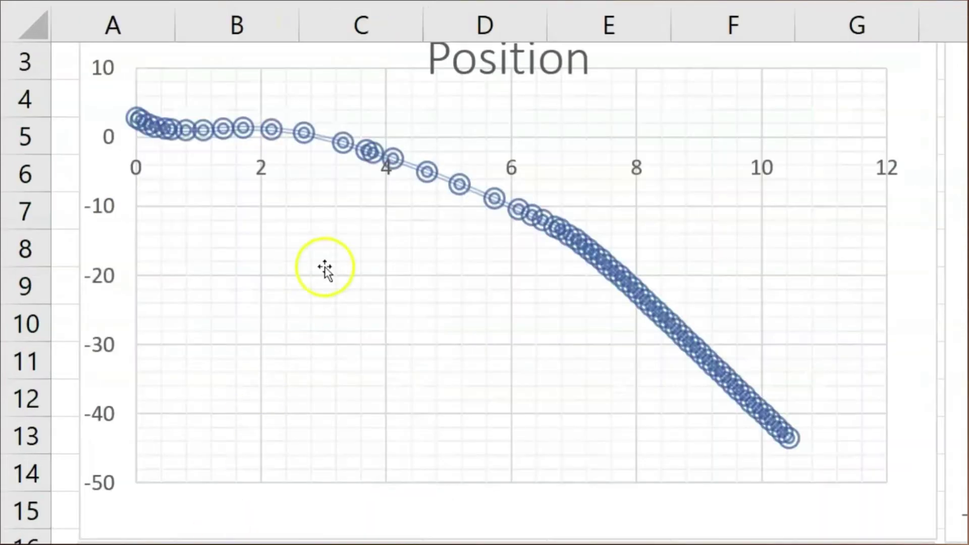
Scroll right past the Velocity chart to the Forces and integration tables in columns Q–Y.
scroll(596, 264, right, 6)
scroll(600, 268, left, 2)
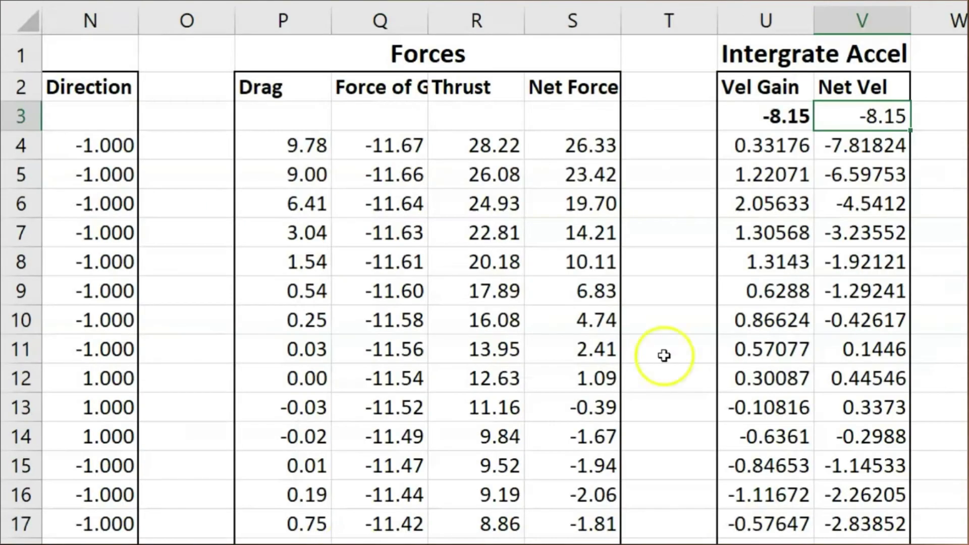
scroll(664, 356, right, 3)
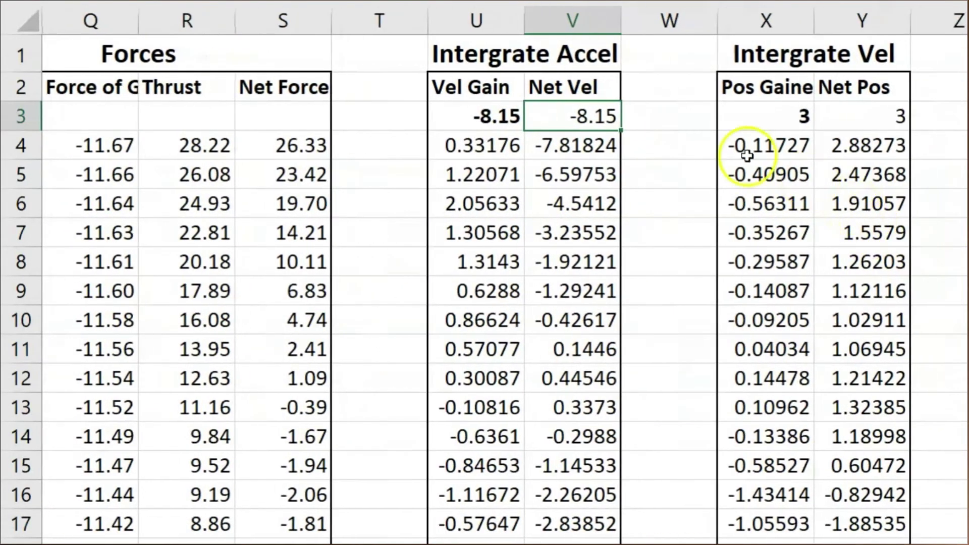
Confirm X4's position gain =V4*B4 multiplies Net Vel by the Time Int.
scroll(682, 82, right, 1)
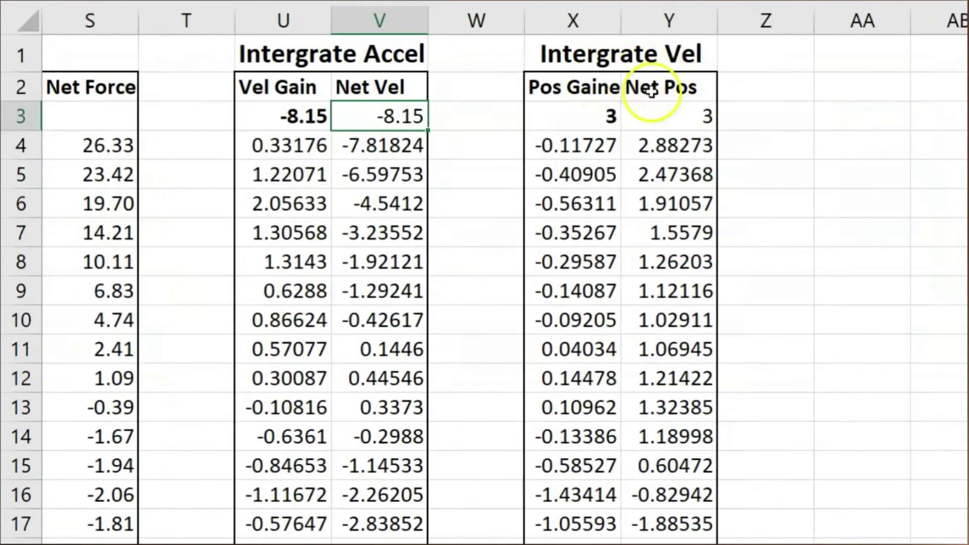
scroll(451, 163, left, 8)
mouse_move(222, 134)
mouse_down()
mouse_move(210, 368)
mouse_move(207, 123)
mouse_move(222, 146)
mouse_up()
scroll(267, 149, right, 8)
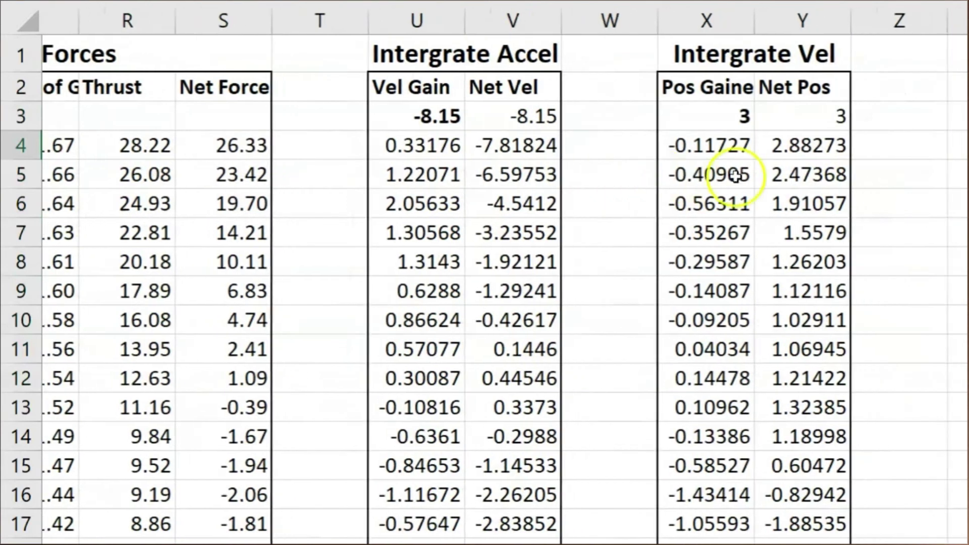
click(759, 161)
key(Up)
key(Up)
key(Up)
double_click(758, 146)
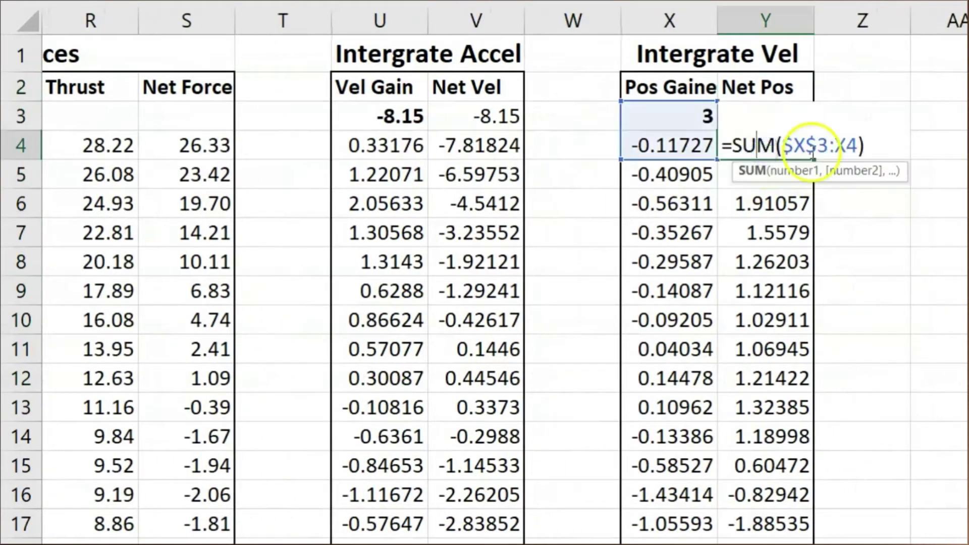
double_click(669, 146)
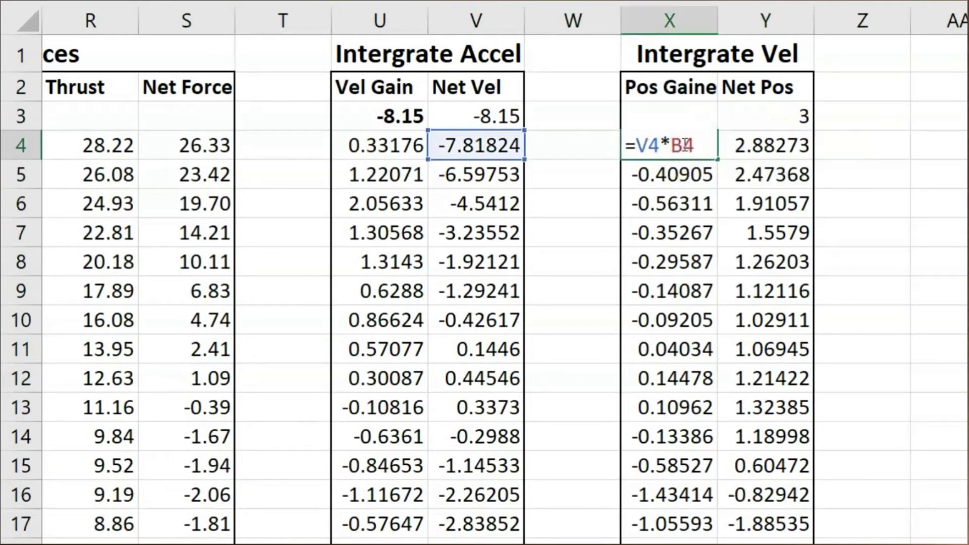
click(716, 161)
double_click(682, 145)
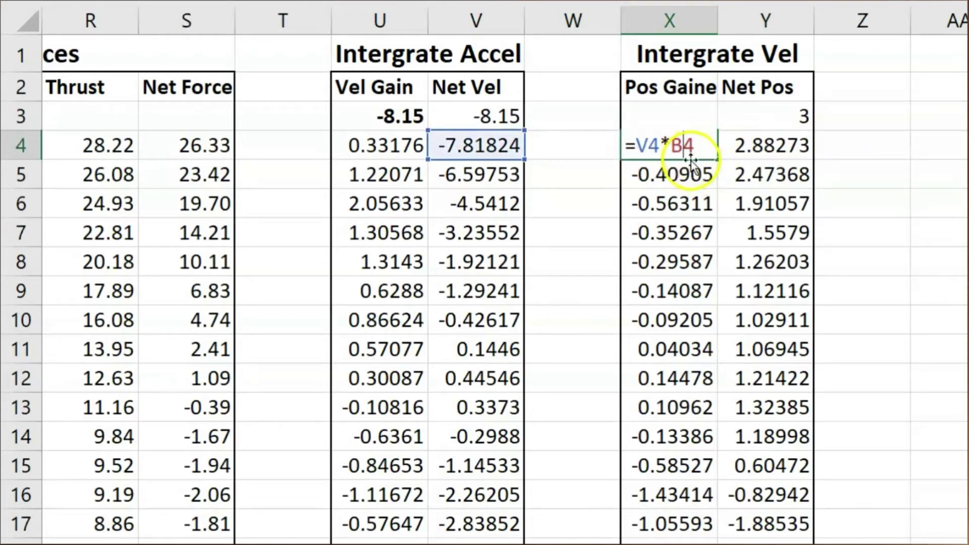
click(700, 147)
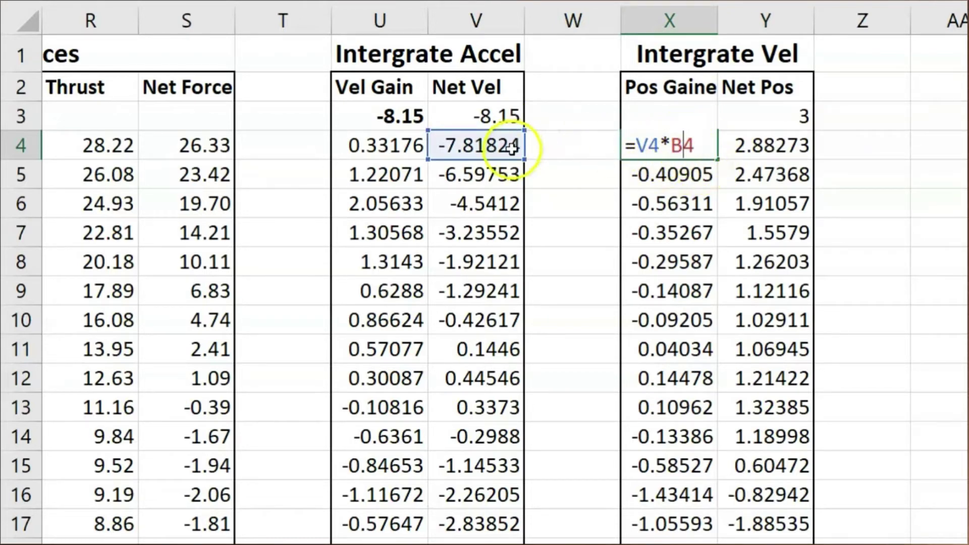
key(Escape)
Check the Net Pos running sums =SUM($X$3:Xn) in Y4, Y9 and Y12.
double_click(776, 146)
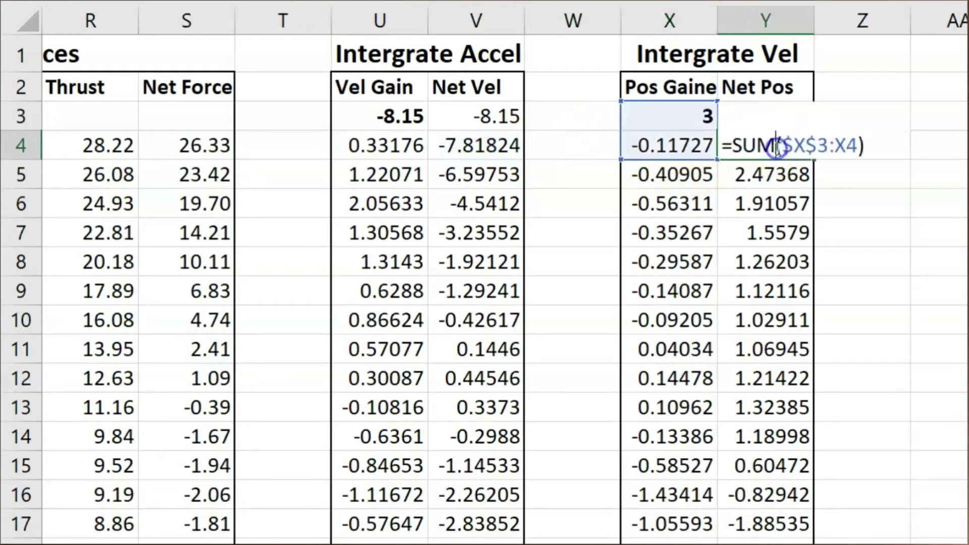
drag(864, 146, 794, 152)
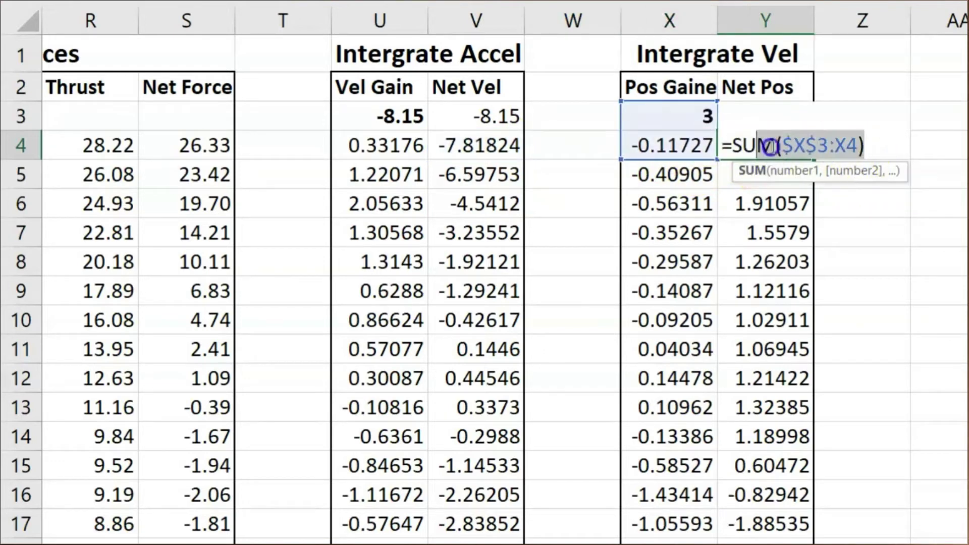
click(803, 164)
double_click(776, 290)
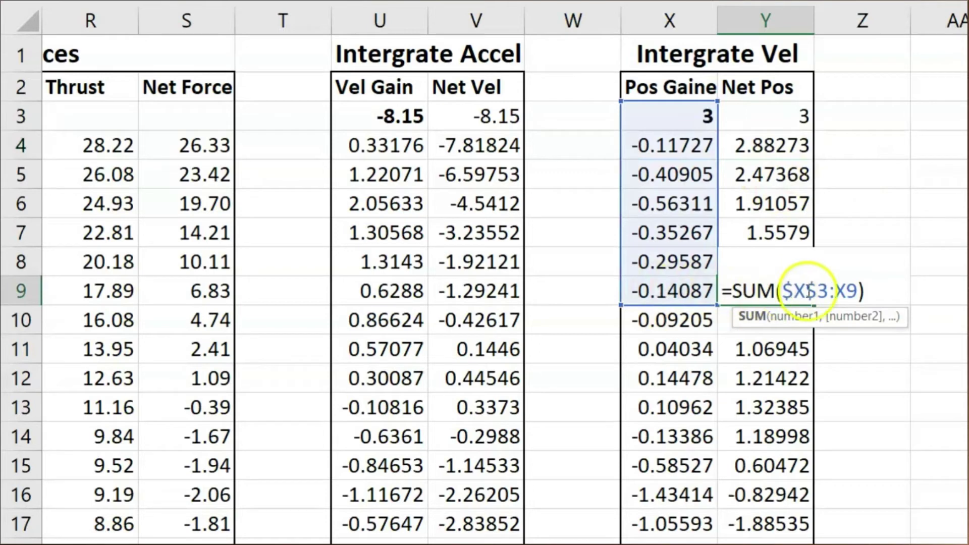
key(Escape)
double_click(756, 378)
key(Escape)
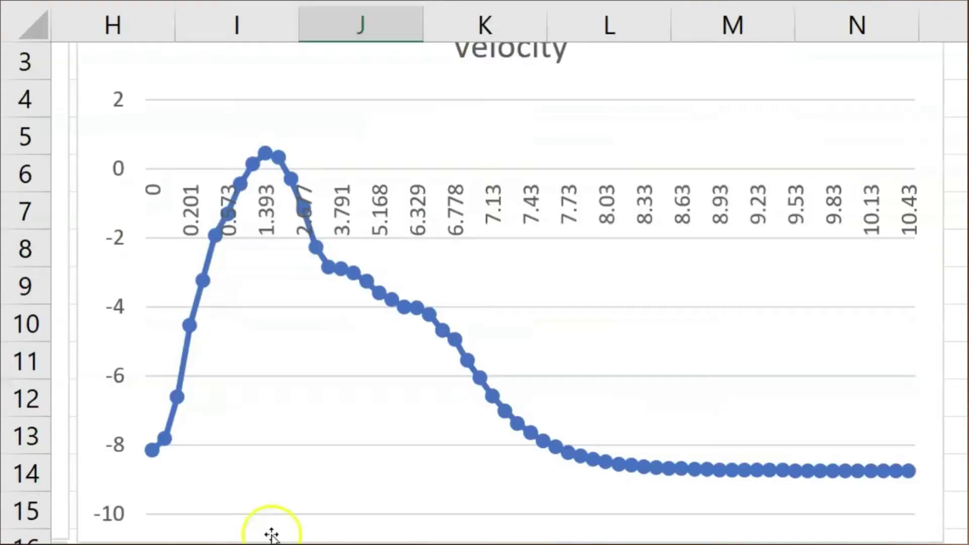
scroll(400, 303, left, 7)
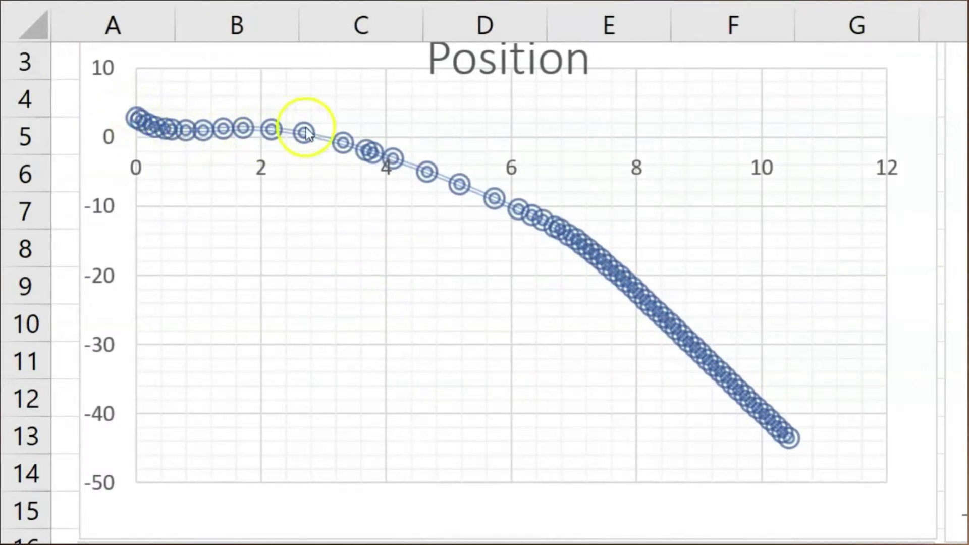
Look over the Position chart's data points, then scroll back to the Mass Calculations table.
mouse_move(299, 138)
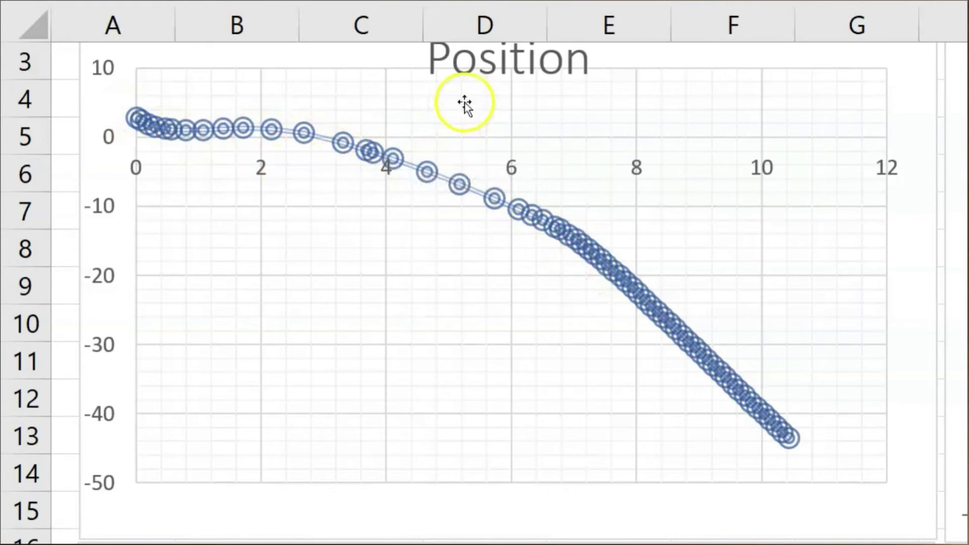
scroll(671, 162, right, 3)
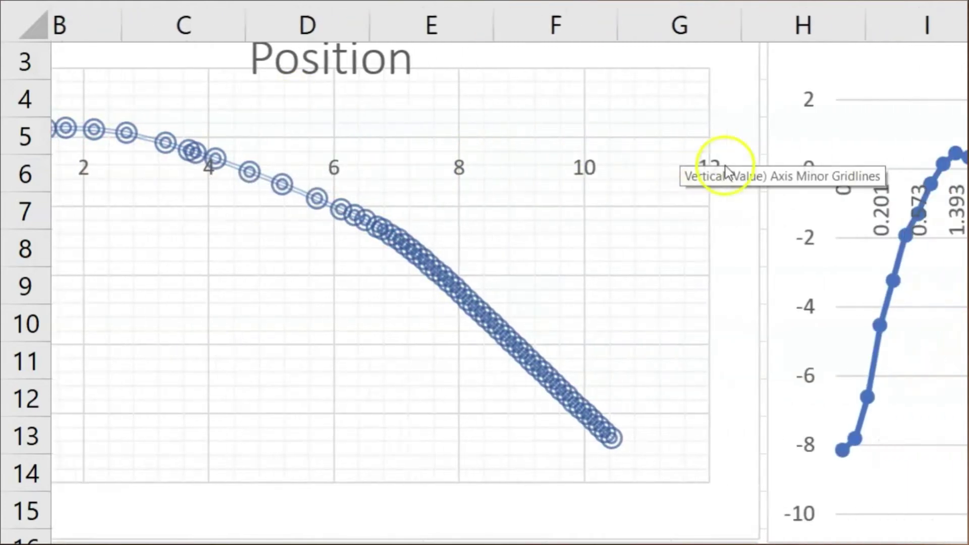
scroll(798, 252, left, 3)
scroll(787, 272, right, 1)
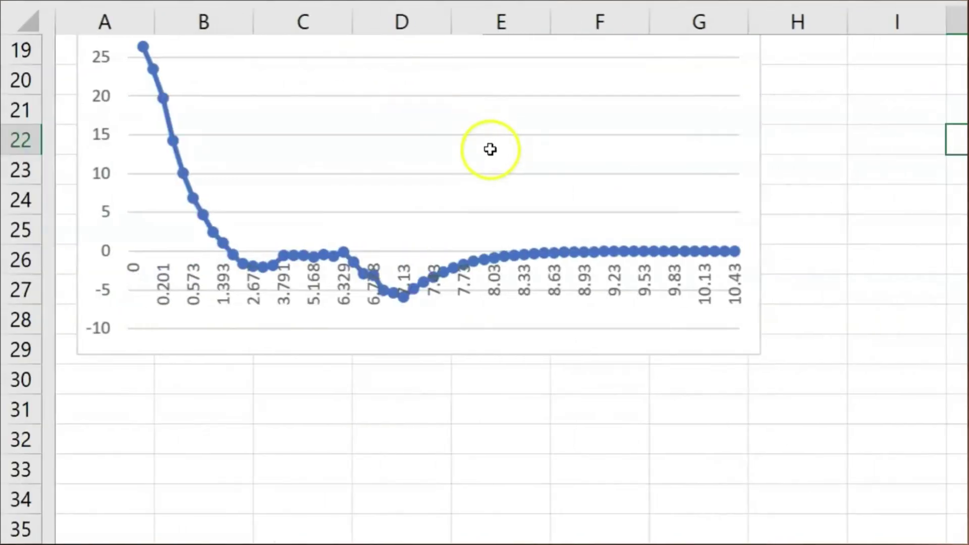
scroll(491, 150, up, 6)
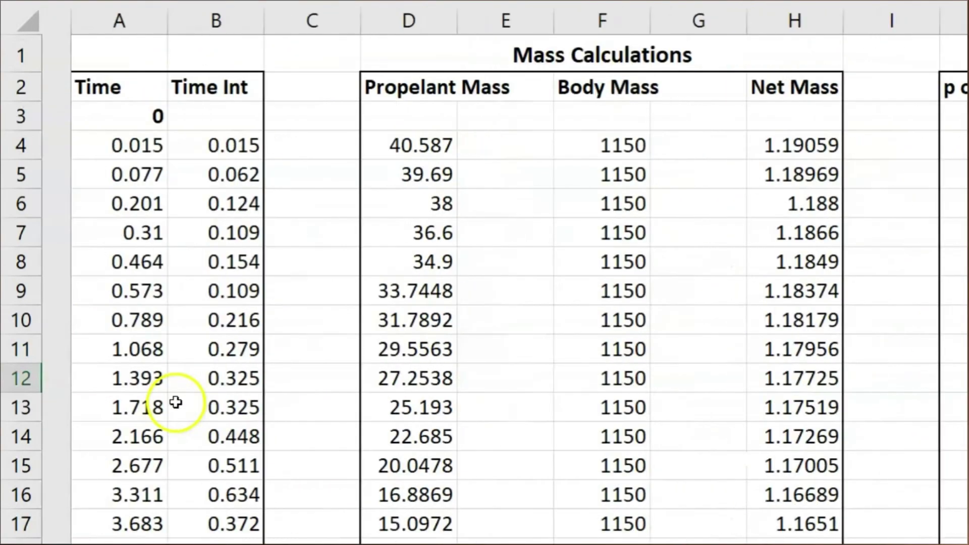
Scroll to the Forces table and highlight the gravity force values.
scroll(177, 404, down, 8)
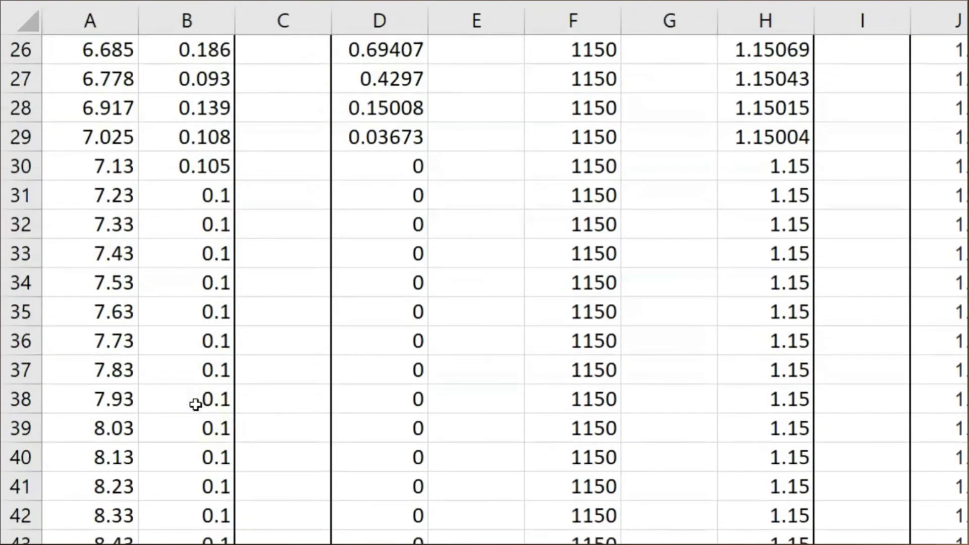
scroll(190, 401, right, 3)
scroll(377, 448, up, 7)
scroll(641, 298, up, 2)
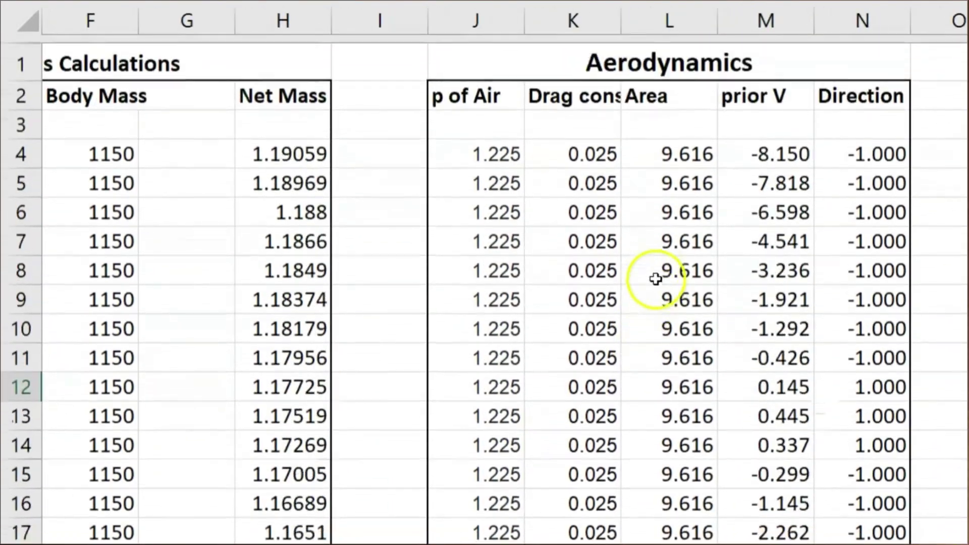
scroll(808, 154, down, 1)
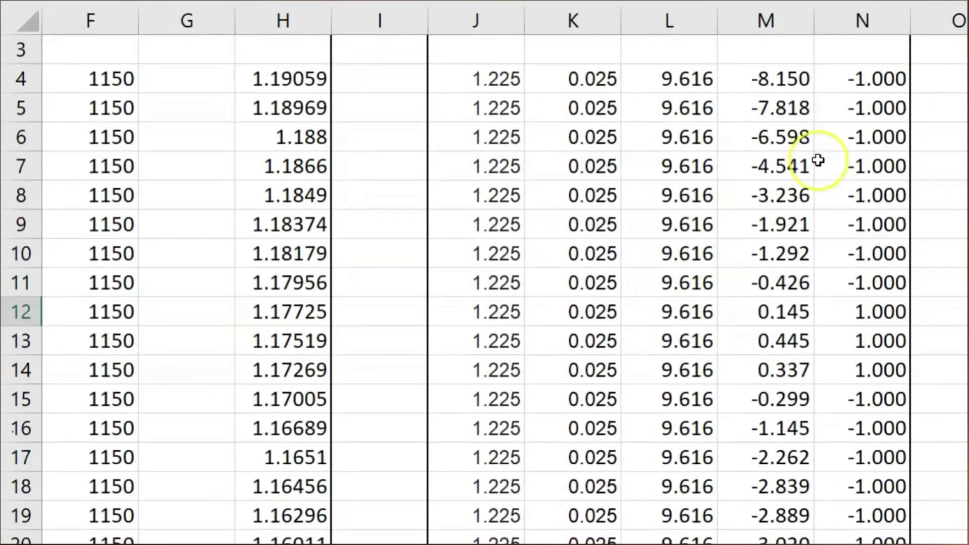
scroll(817, 158, right, 3)
scroll(796, 151, up, 1)
mouse_move(762, 89)
mouse_down()
mouse_move(750, 340)
mouse_move(750, 90)
mouse_up()
drag(666, 95, 671, 67)
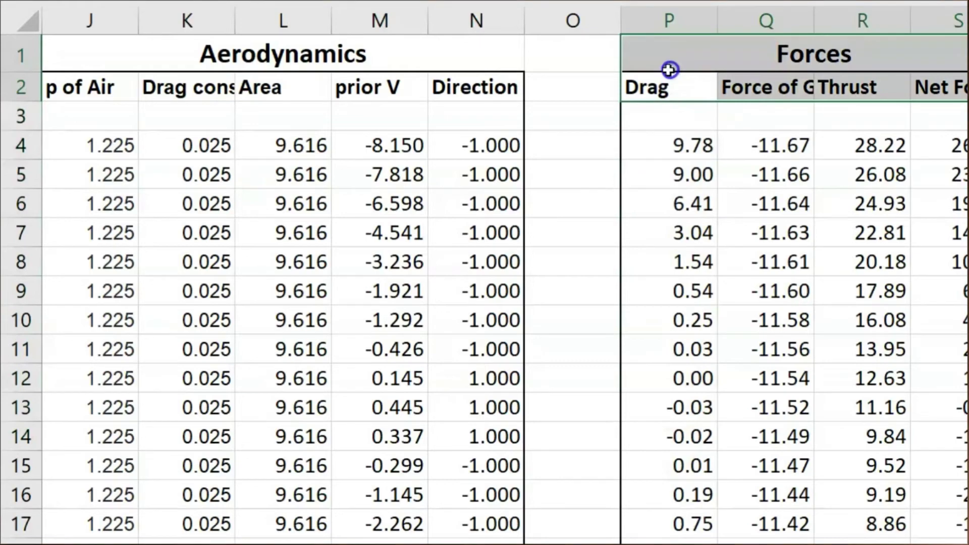
scroll(735, 219, down, 5)
scroll(769, 424, down, 5)
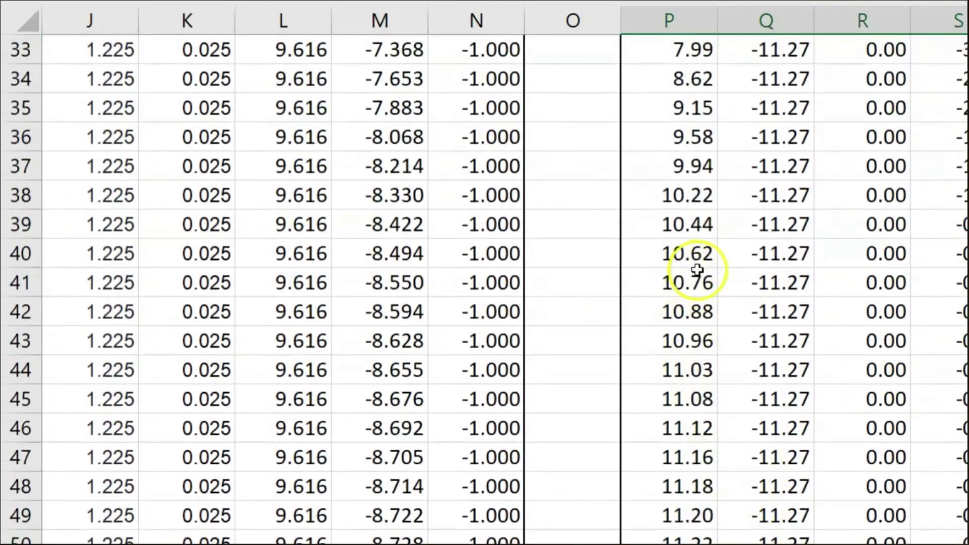
Select the balancing forces in P46:Q62 and Net Vel values settling near -8.74 in V54:V62.
drag(684, 429, 767, 544)
drag(790, 427, 781, 516)
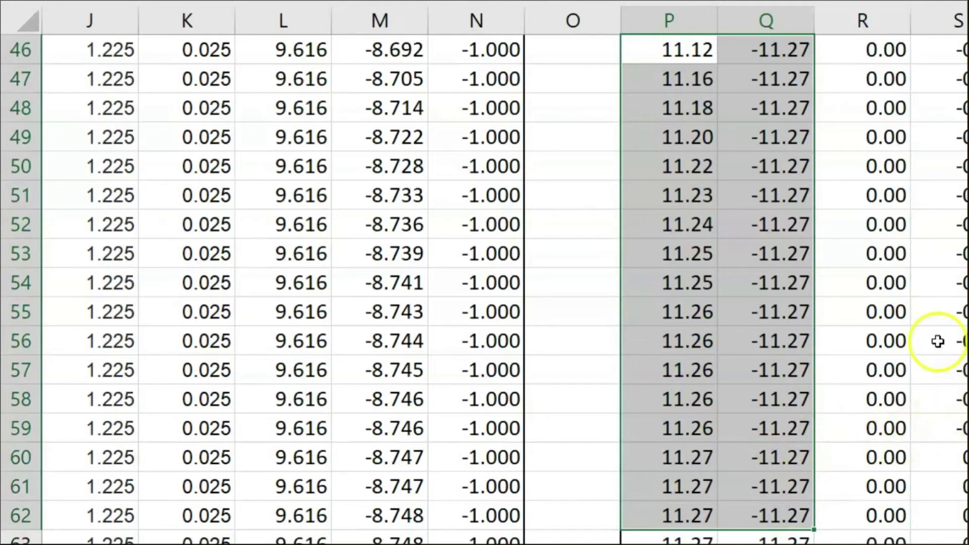
drag(938, 283, 959, 283)
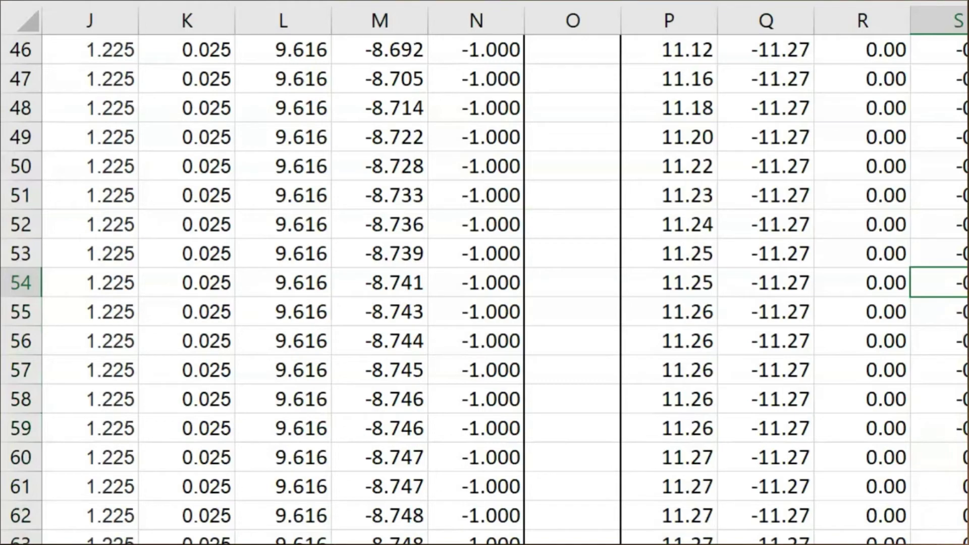
scroll(747, 293, right, 5)
scroll(747, 293, down, 1)
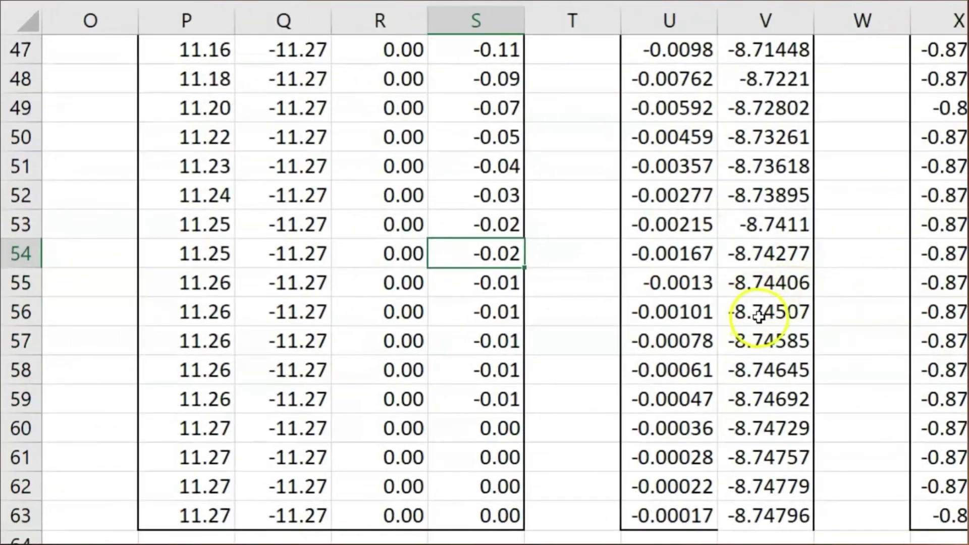
scroll(762, 310, up, 4)
scroll(783, 323, down, 5)
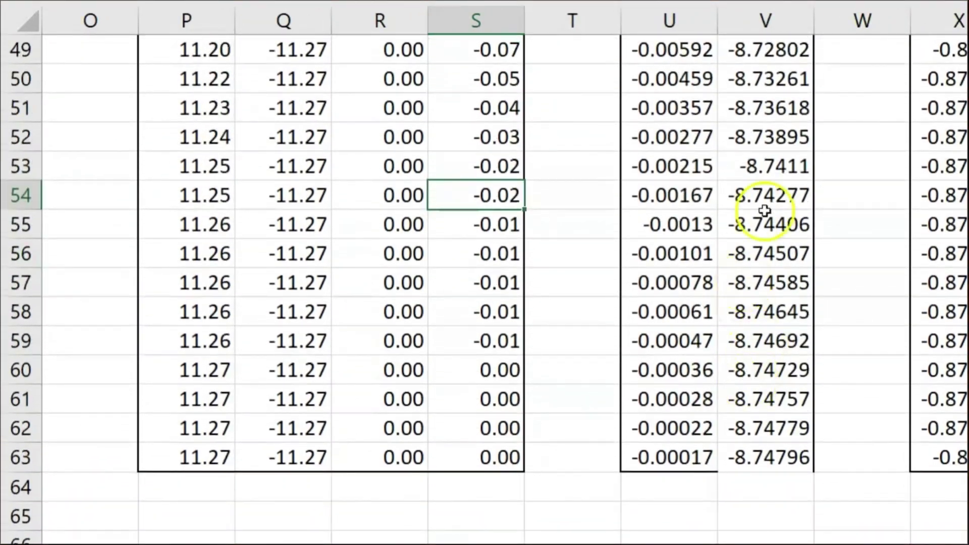
drag(765, 211, 781, 424)
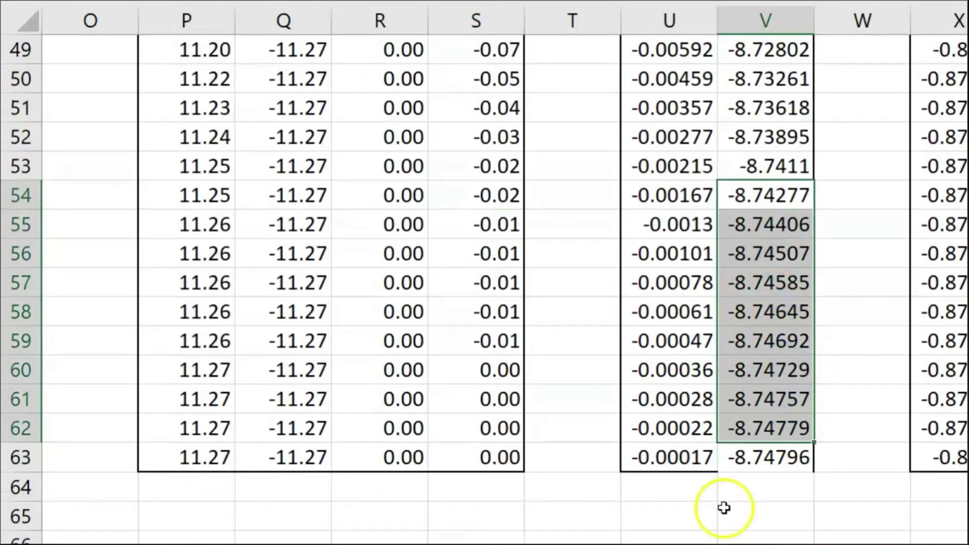
click(651, 517)
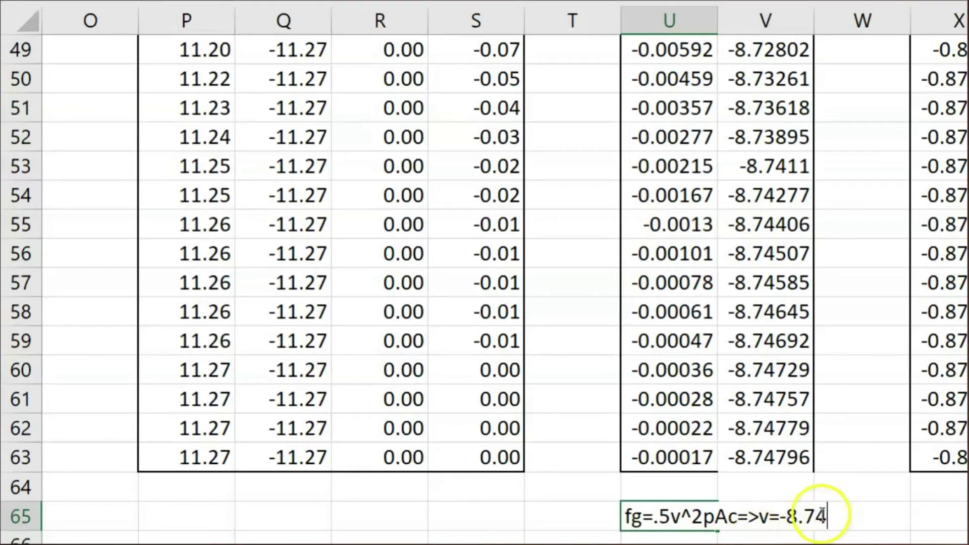
Color -8.74 yellow in the U65 note, then cancel the entry and select W62.
drag(828, 517, 780, 518)
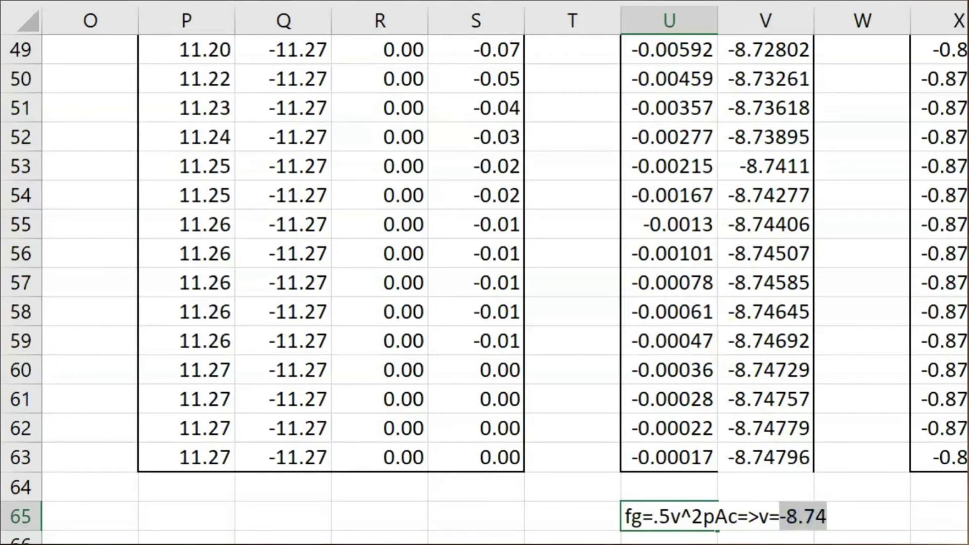
click(384, 1)
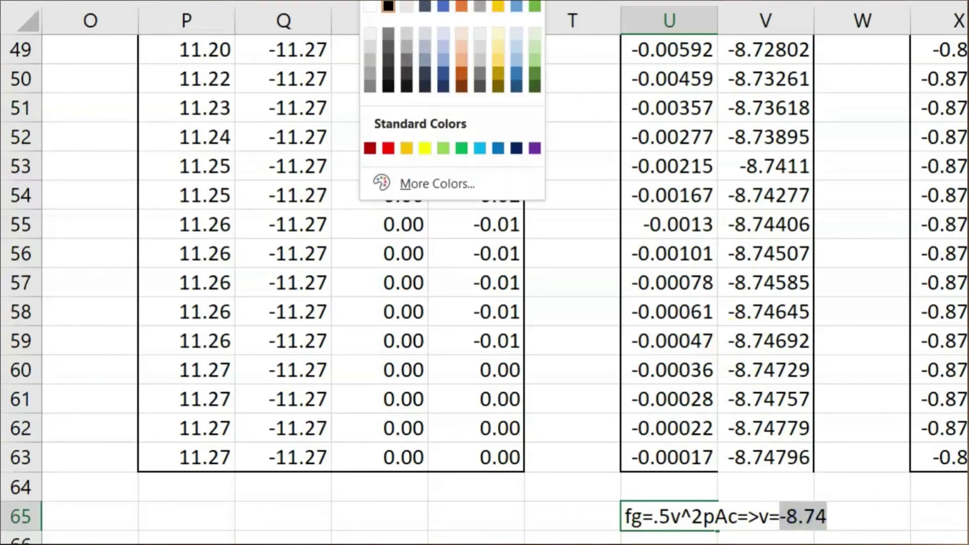
click(426, 147)
key(Escape)
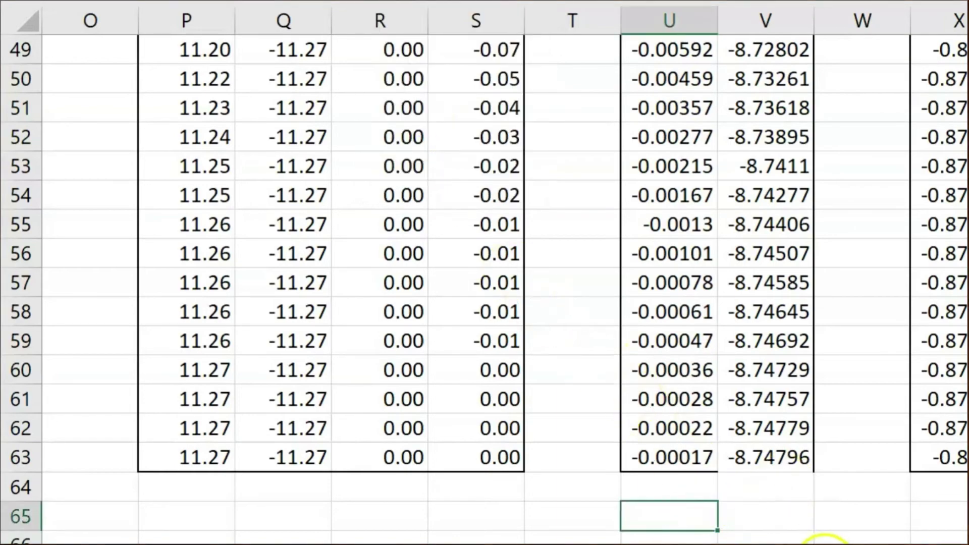
scroll(707, 485, up, 1)
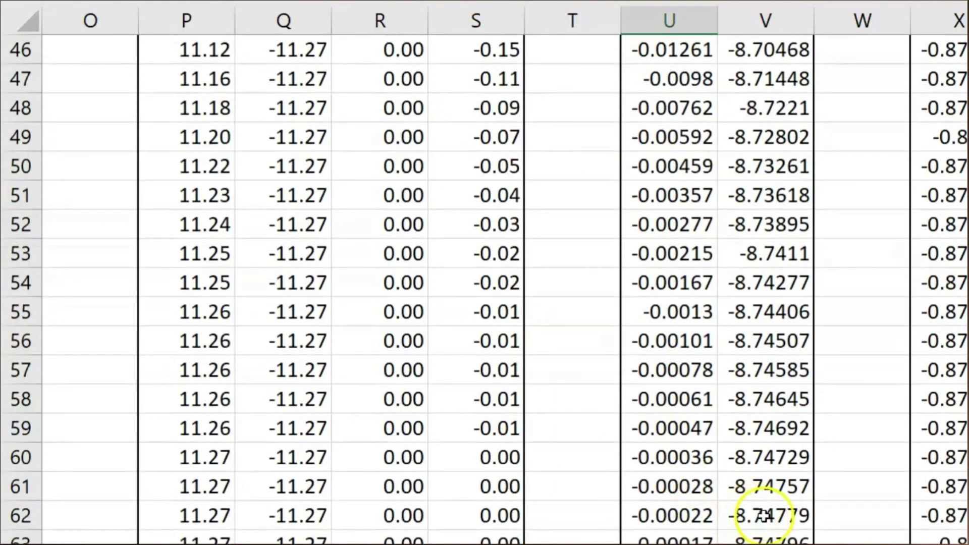
click(851, 518)
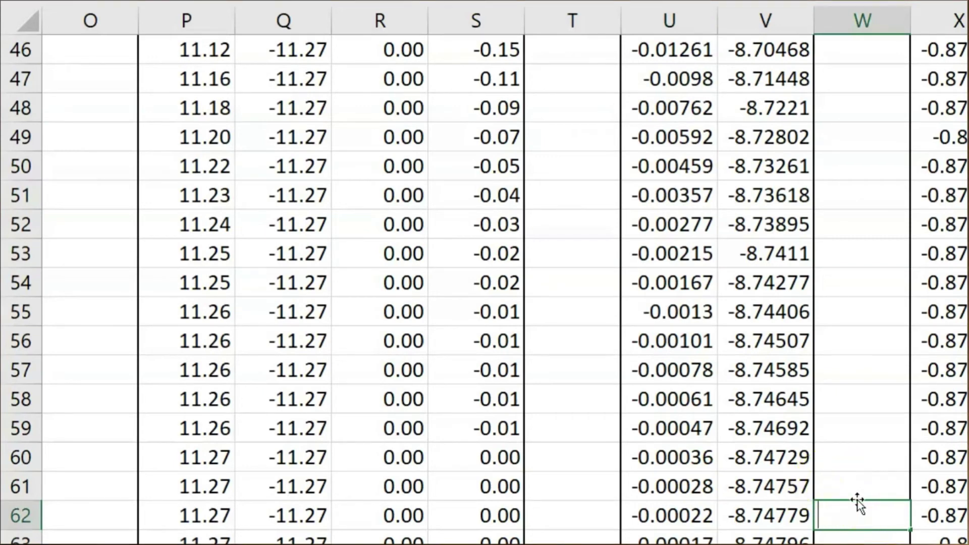
Return to column A near rows 64–67 and select the initial velocity -8.15 in B66.
scroll(677, 501, down, 1)
scroll(541, 491, left, 4)
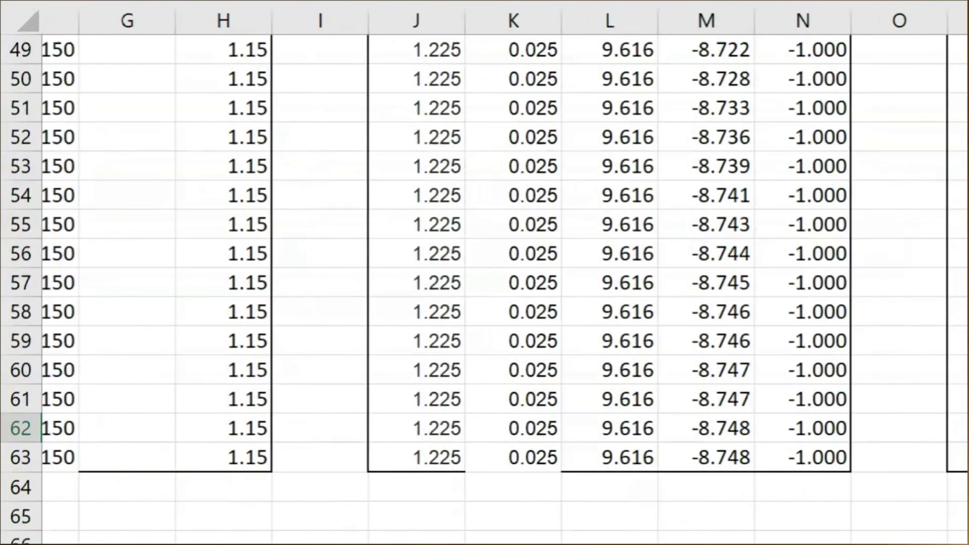
scroll(541, 491, left, 1)
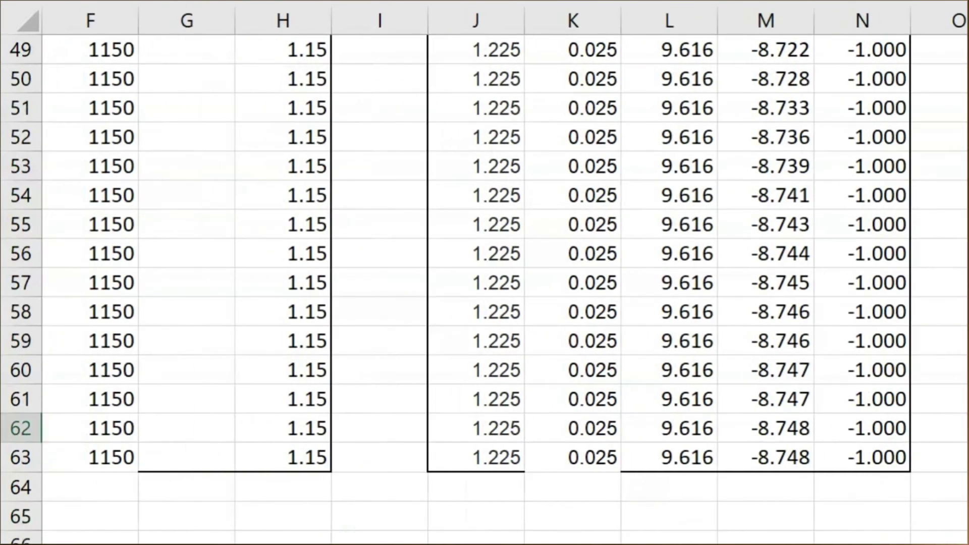
scroll(644, 493, left, 5)
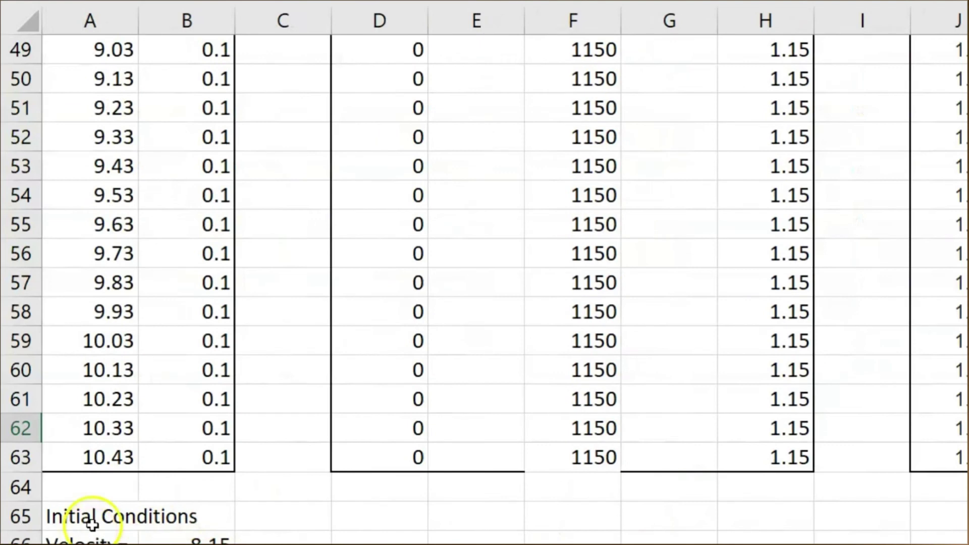
scroll(92, 525, down, 1)
drag(53, 371, 208, 461)
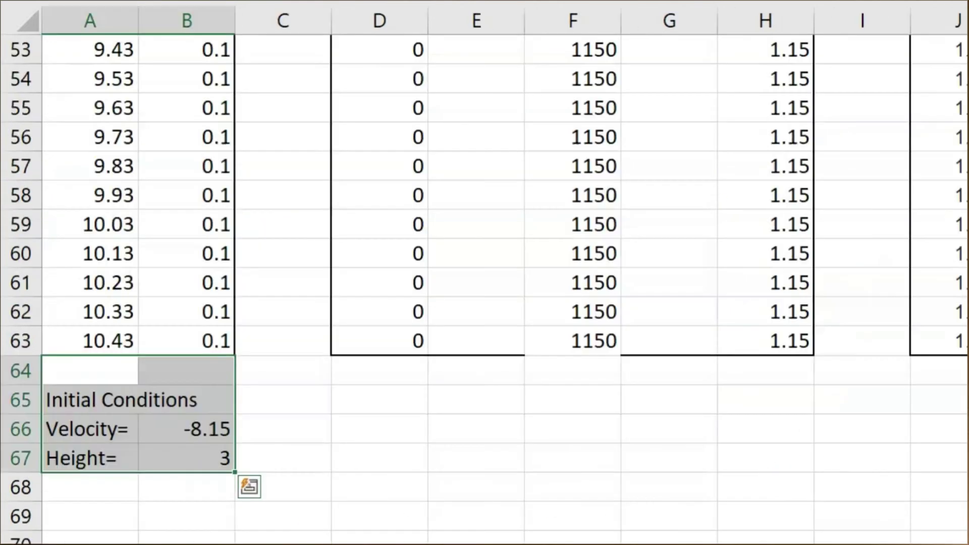
click(210, 431)
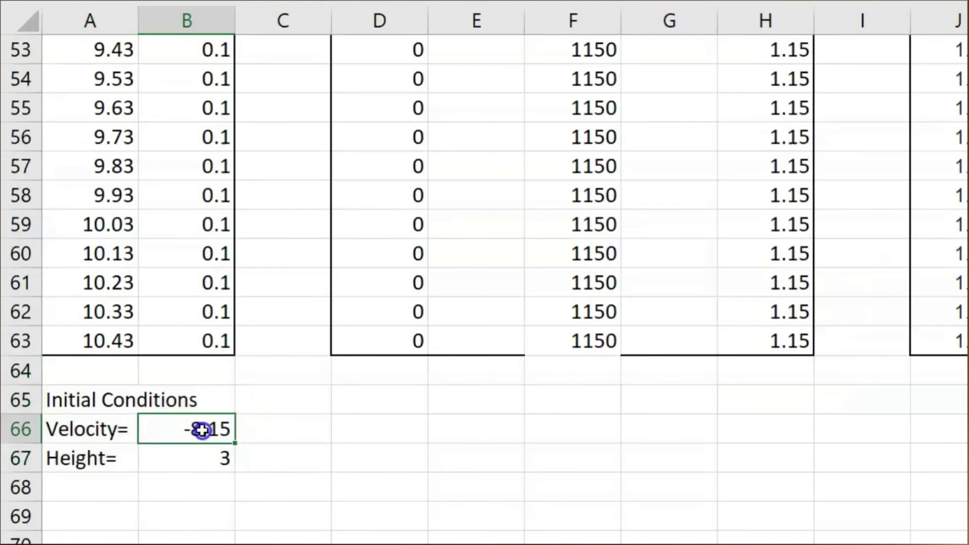
scroll(502, 404, right, 9)
scroll(806, 398, right, 3)
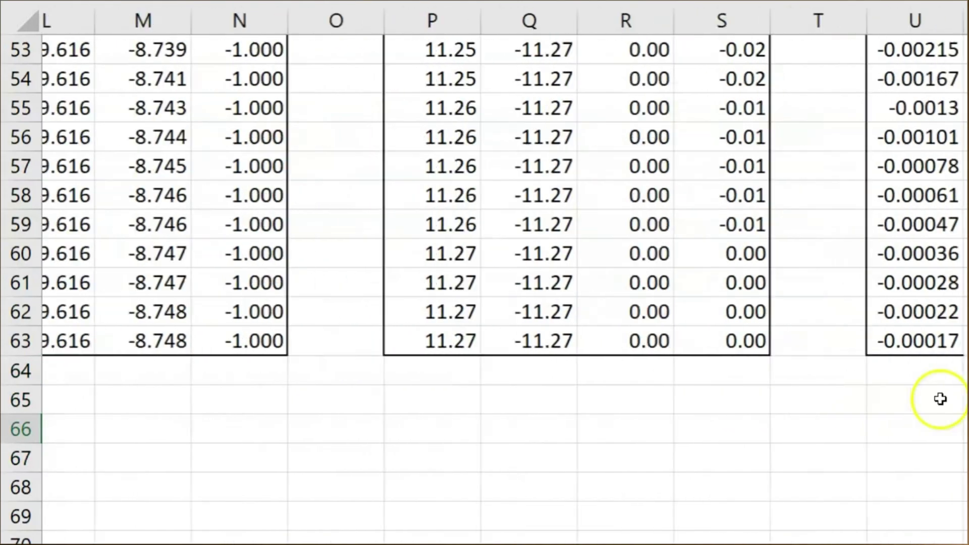
drag(939, 341, 951, 282)
scroll(898, 461, left, 12)
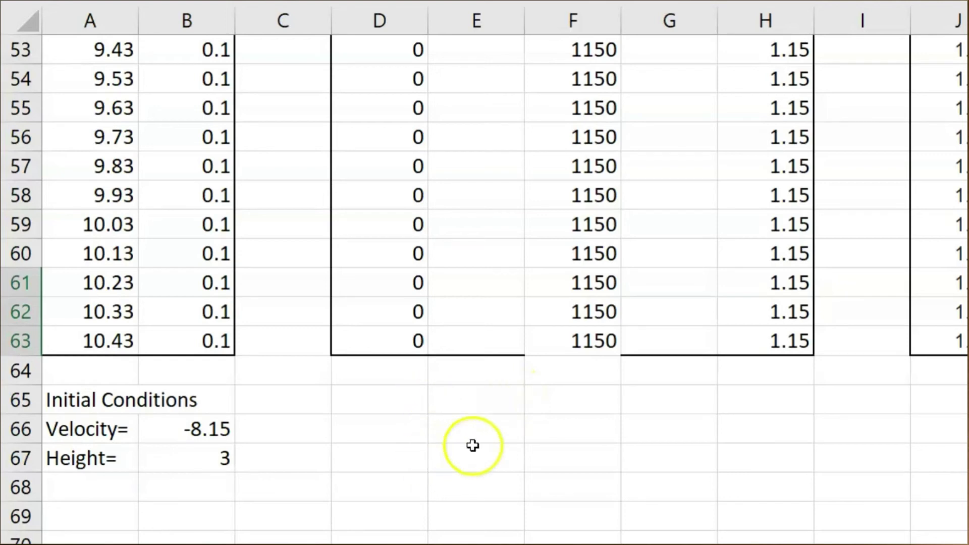
mouse_move(514, 432)
mouse_down()
mouse_move(651, 458)
mouse_move(513, 435)
mouse_up()
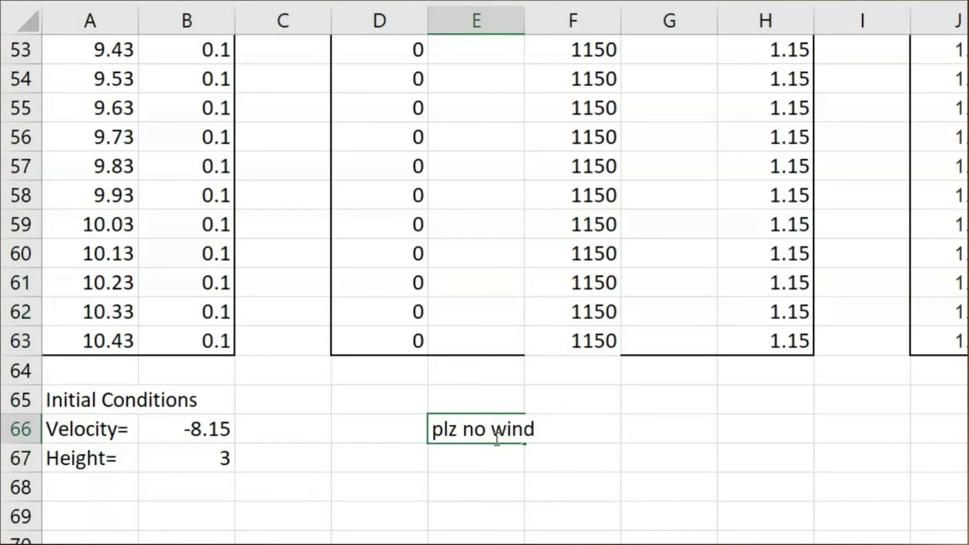
key(Return)
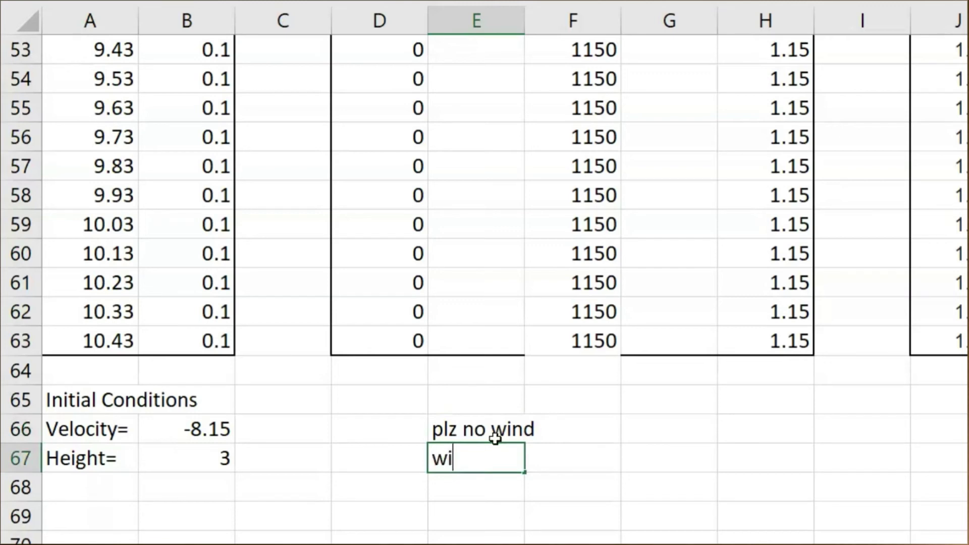
text(wind=bad)
key(BackSpace)
key(BackSpace)
key(BackSpace)
key(BackSpace)
key(BackSpace)
key(BackSpace)
click(511, 431)
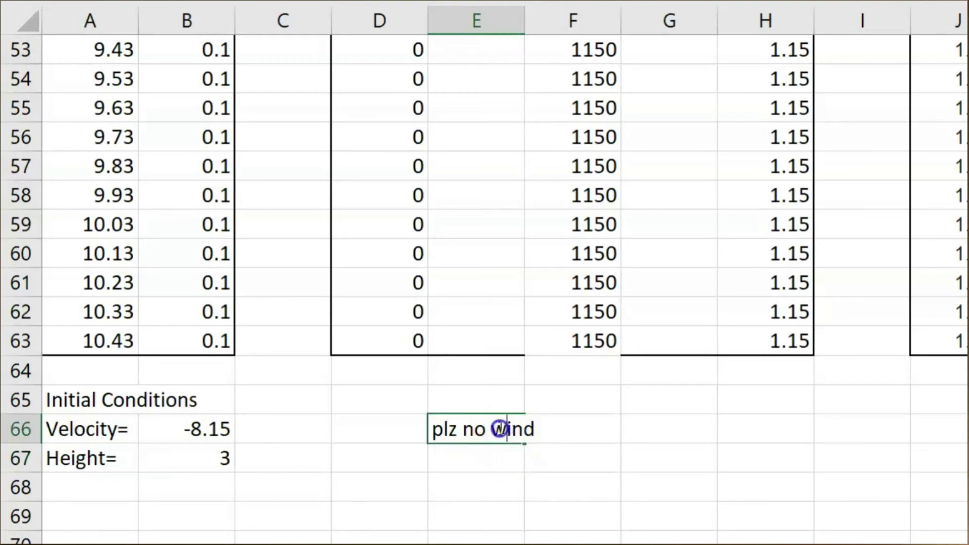
triple_click(511, 430)
key(BackSpace)
click(343, 487)
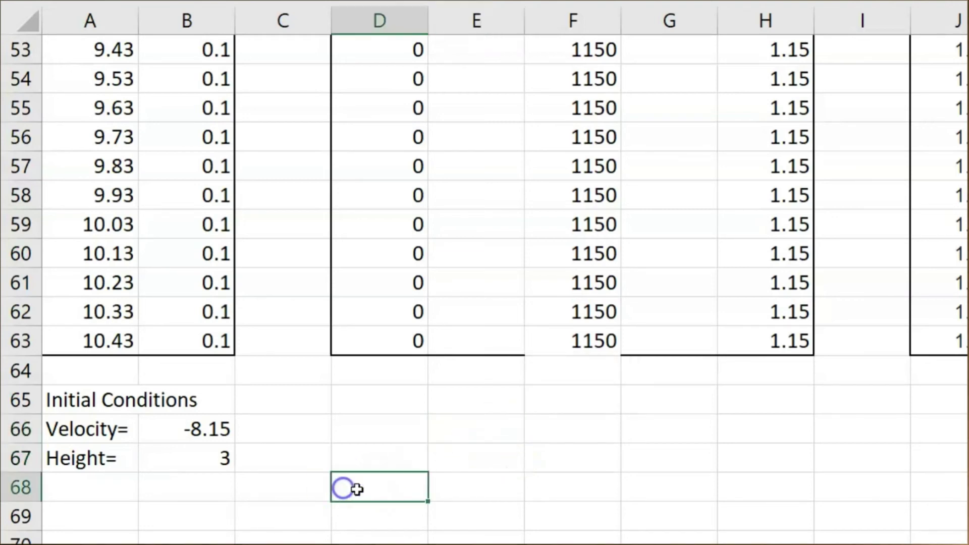
click(209, 433)
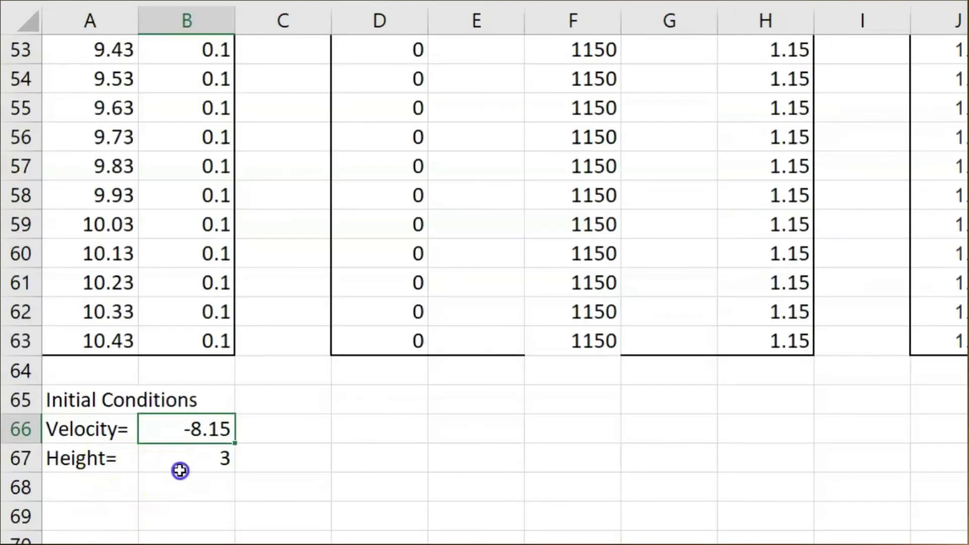
click(182, 467)
Check the starting net position of 3 in cell Y3 of the position table.
scroll(632, 287, up, 12)
scroll(631, 287, right, 6)
scroll(687, 281, right, 7)
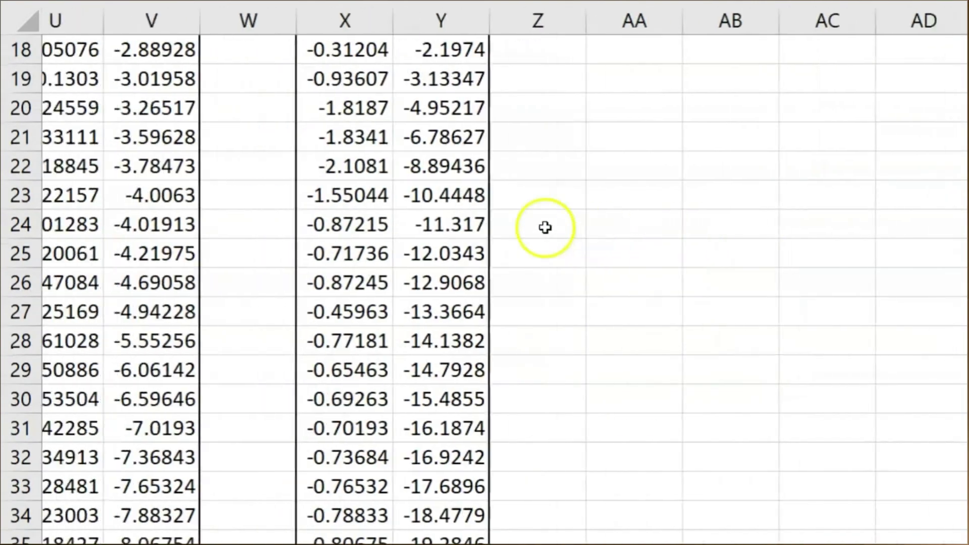
scroll(545, 225, up, 17)
scroll(520, 162, left, 1)
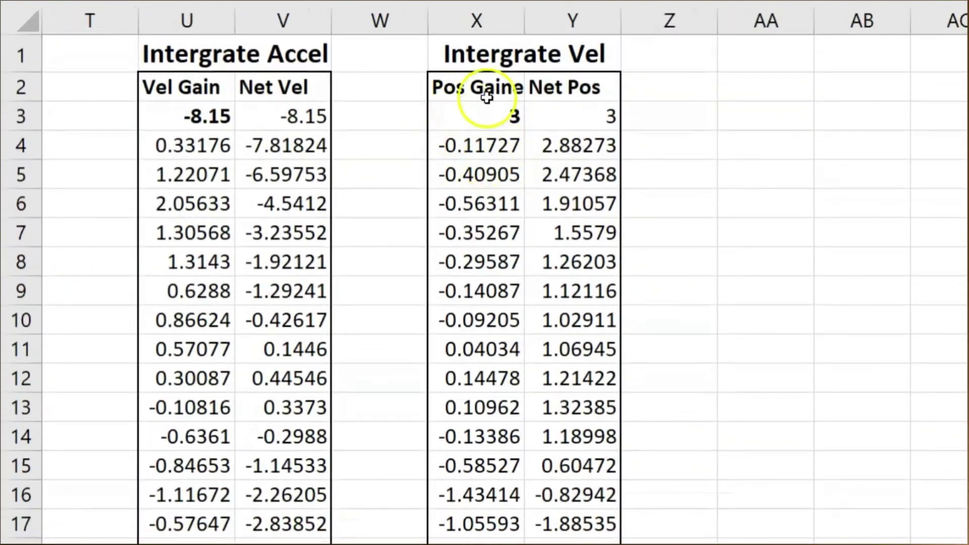
click(586, 115)
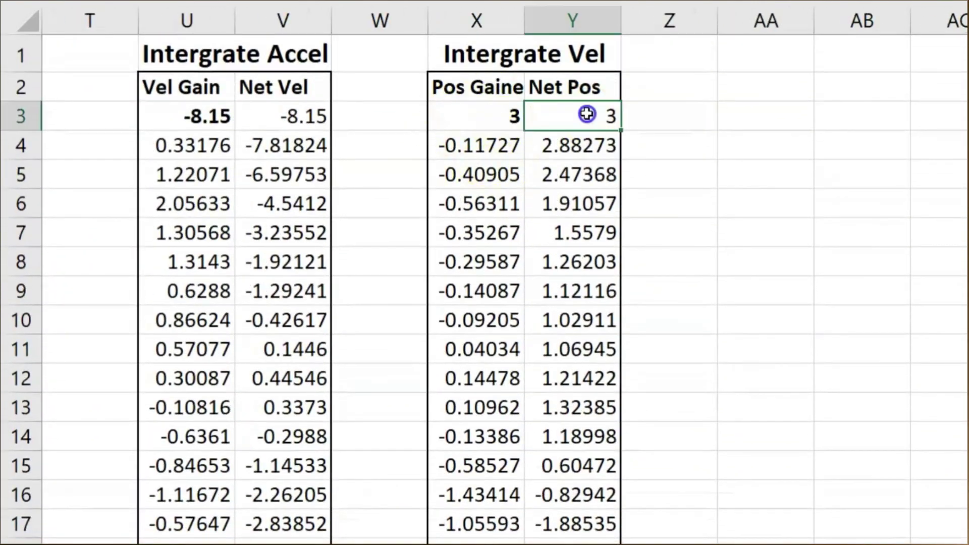
drag(585, 115, 580, 53)
click(582, 114)
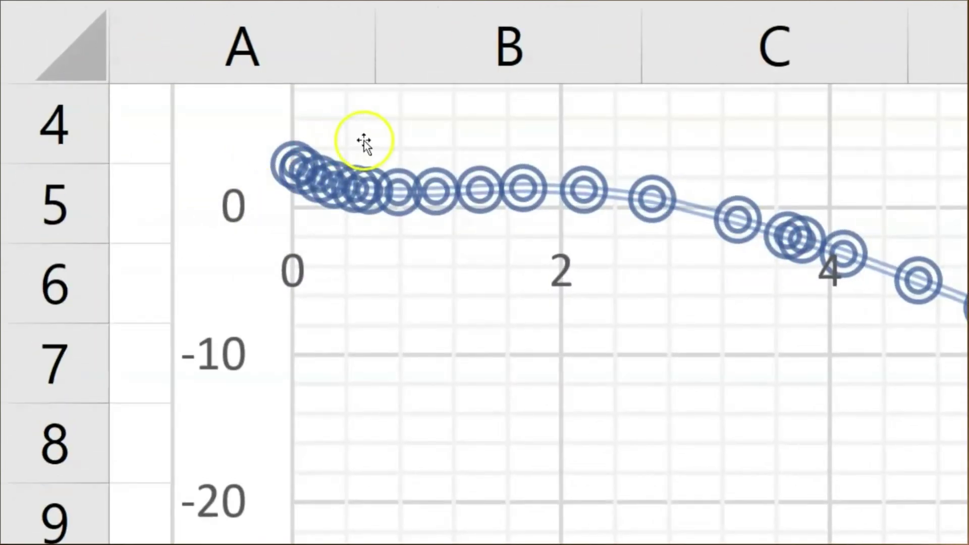
Select the Position chart and its minor gridlines, showing the curve falling from 3 to about -43.
click(197, 152)
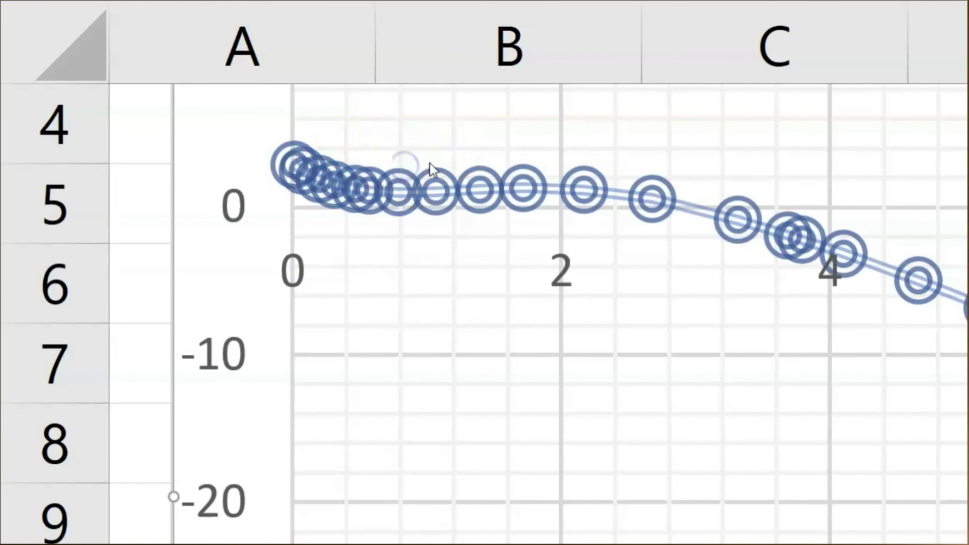
click(295, 208)
click(259, 162)
click(325, 195)
click(477, 197)
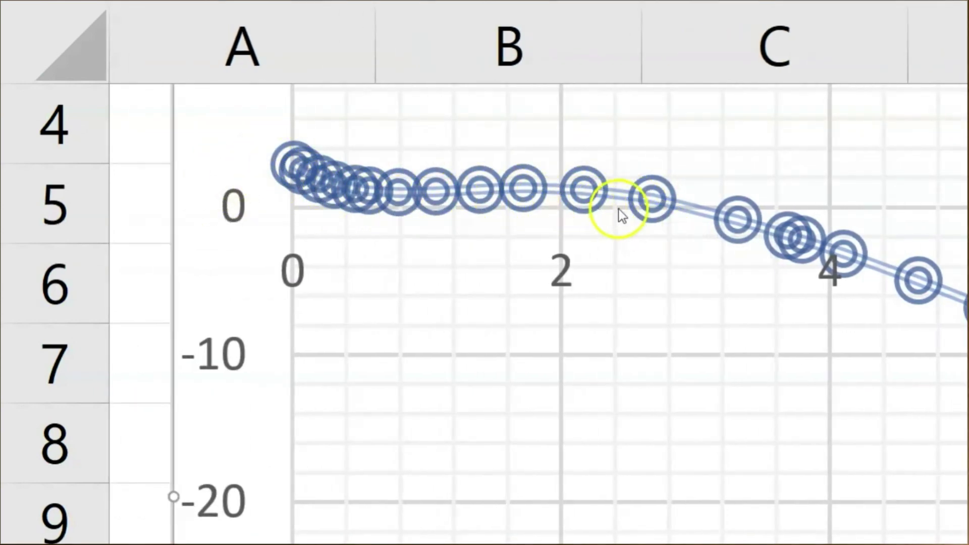
mouse_move(583, 207)
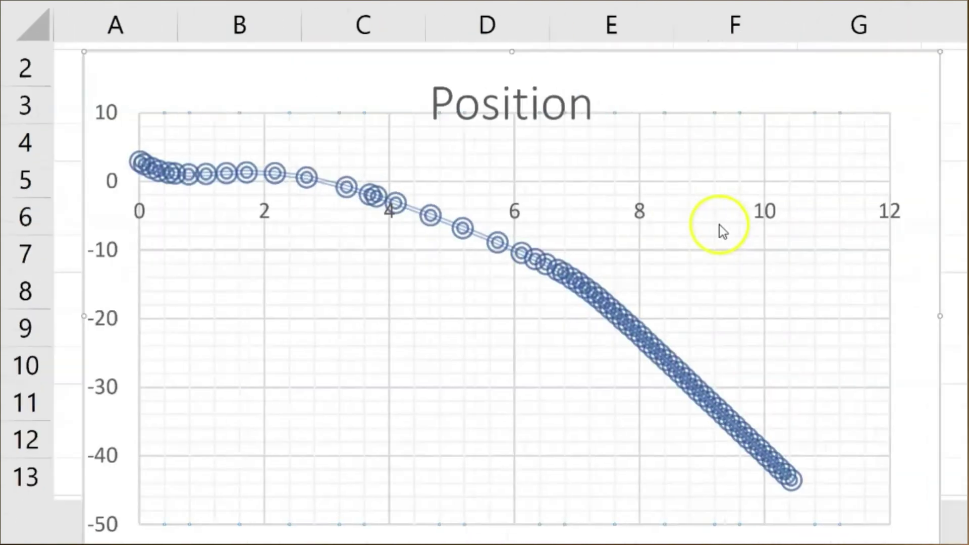
click(689, 228)
scroll(688, 227, right, 3)
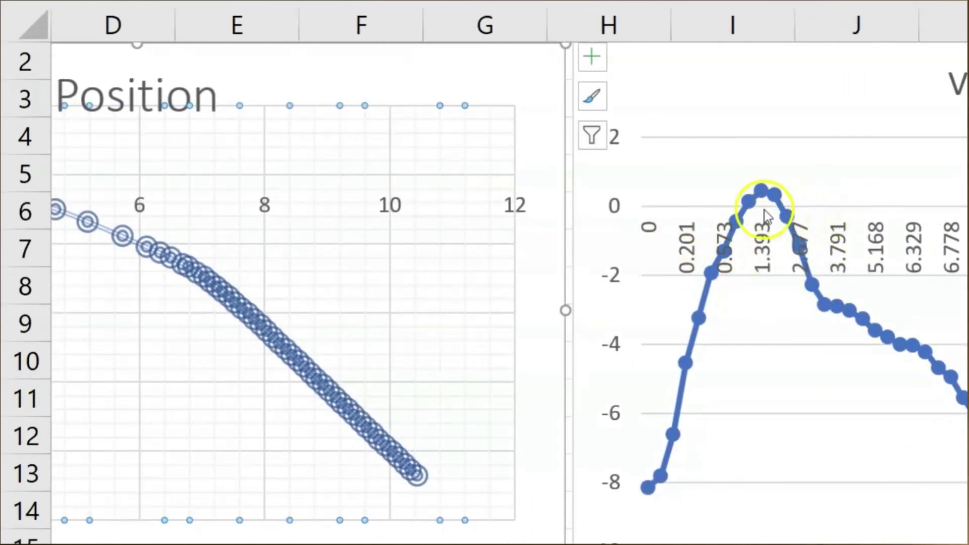
scroll(741, 320, left, 3)
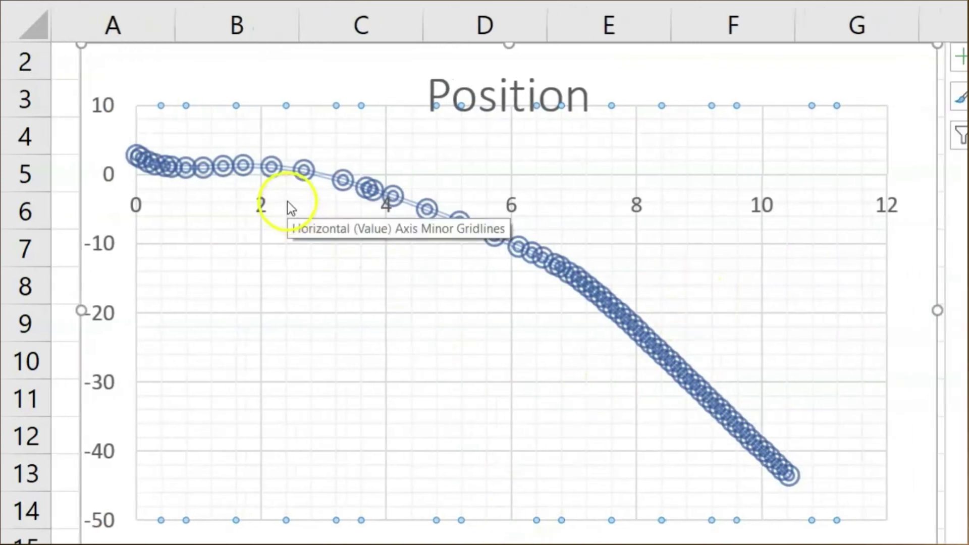
mouse_move(414, 542)
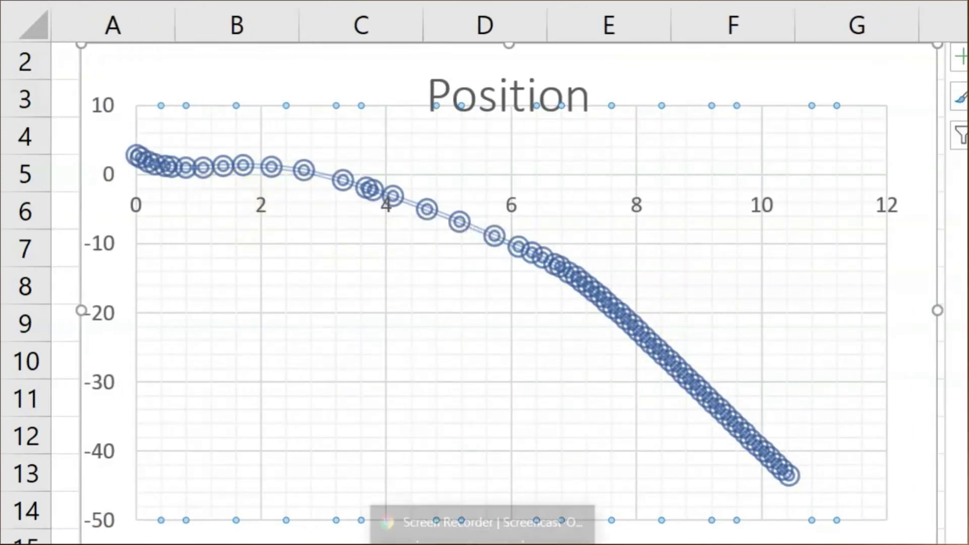